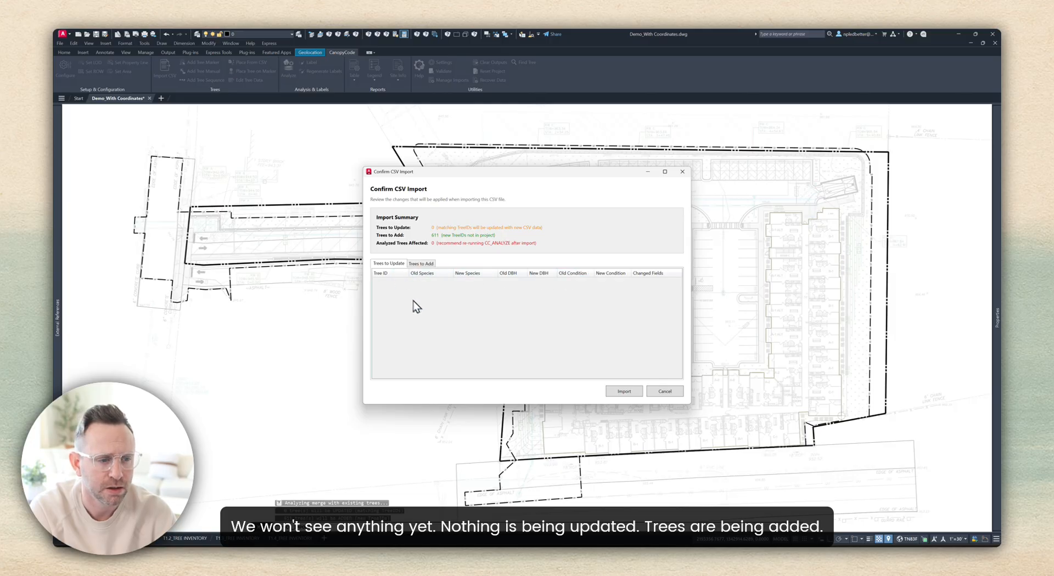
Review the list of trees to add and import the CSV tree data into the project
{"action": "left_click", "coordinate": [423, 264]}
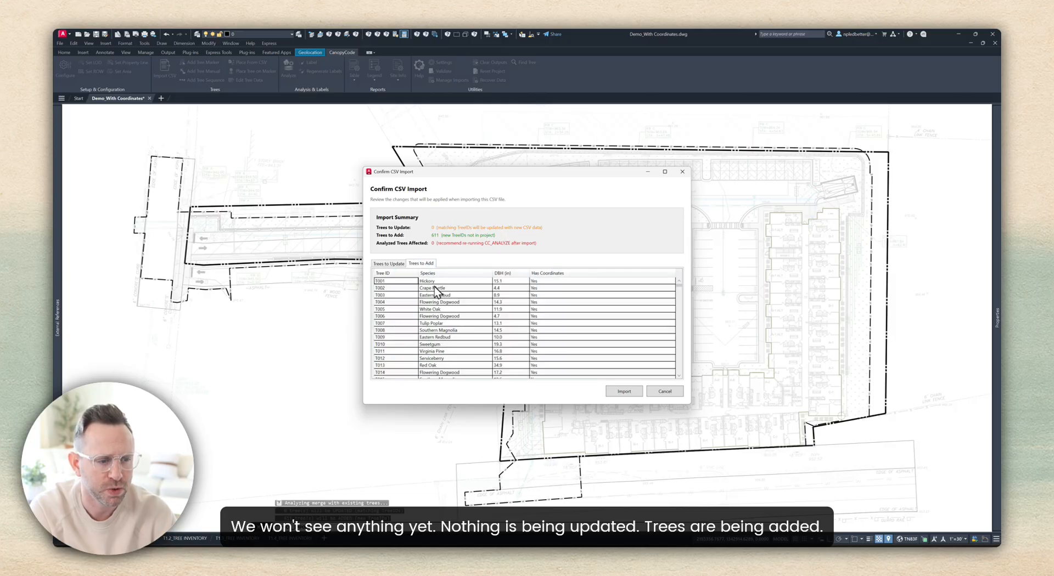
{"action": "left_click", "coordinate": [620, 392]}
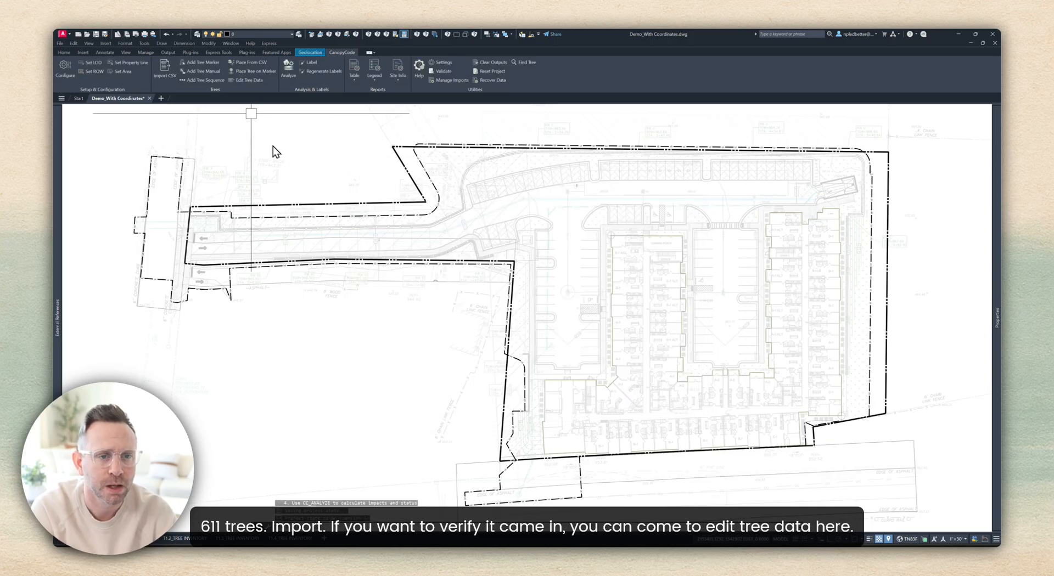
Check the imported trees in the batch tree data editor and in the project data validation
{"action": "left_click", "coordinate": [245, 80]}
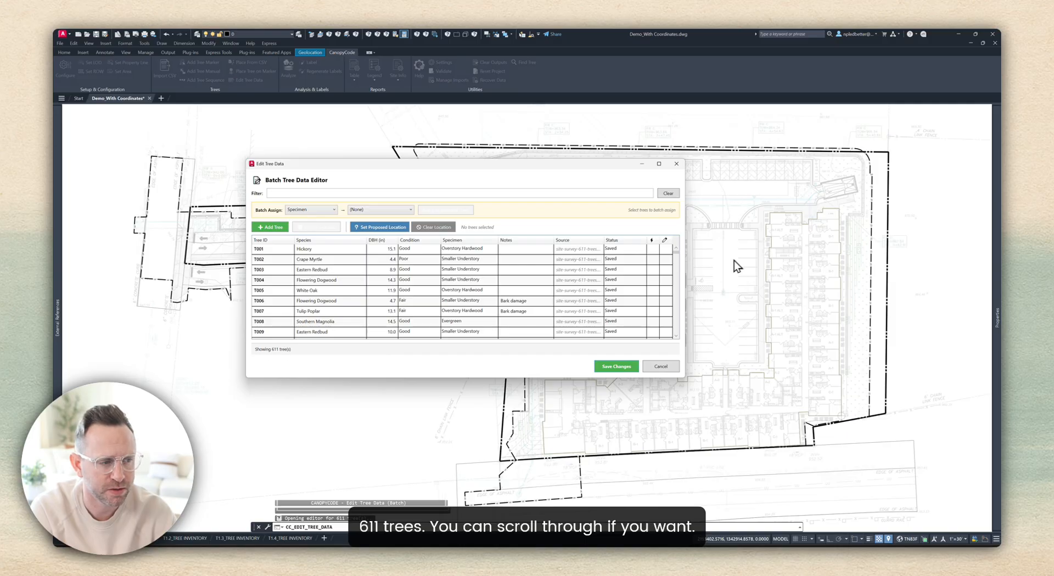
{"action": "left_click", "coordinate": [660, 365]}
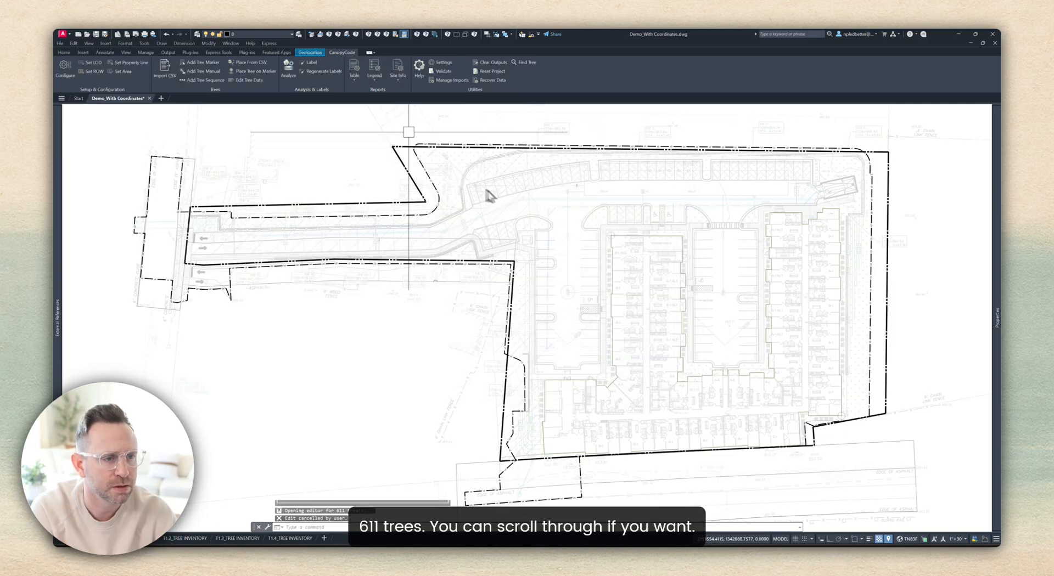
{"action": "left_click", "coordinate": [441, 72]}
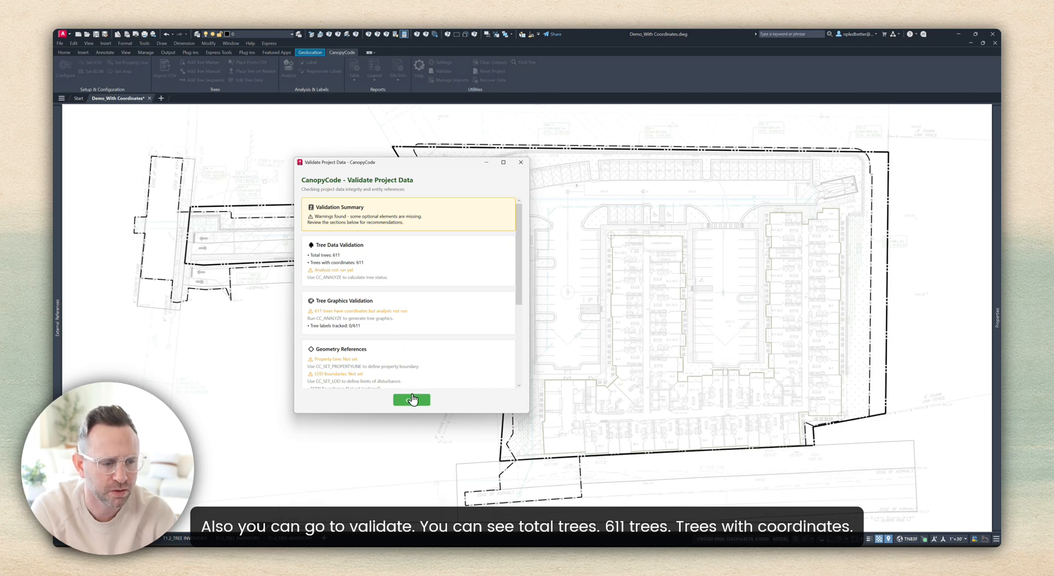
{"action": "left_click", "coordinate": [411, 399]}
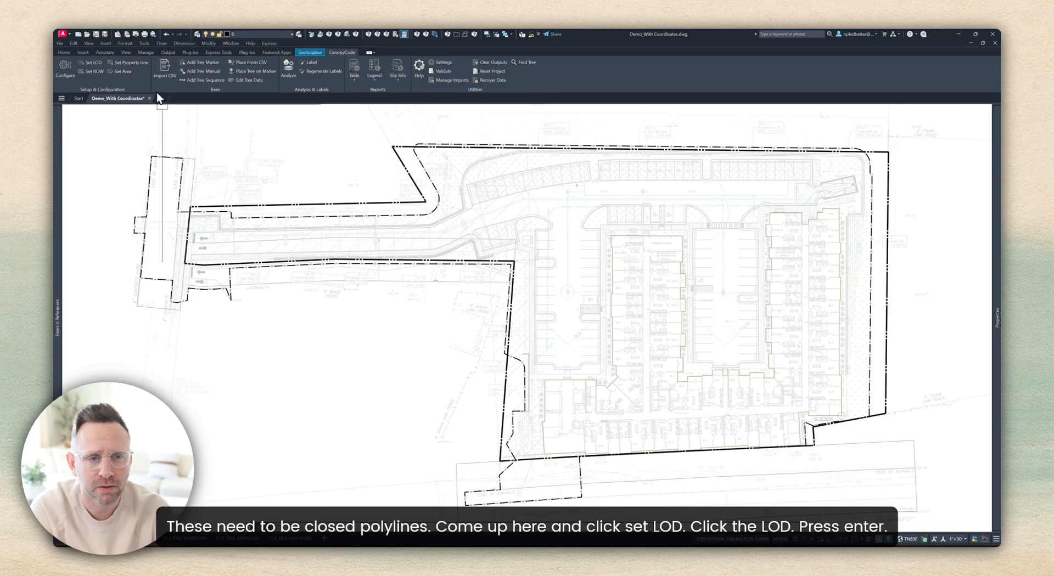
Assign the dash-dot closed polyline as the LOD boundary and the heavy site outline as the property line
{"action": "left_click", "coordinate": [87, 62]}
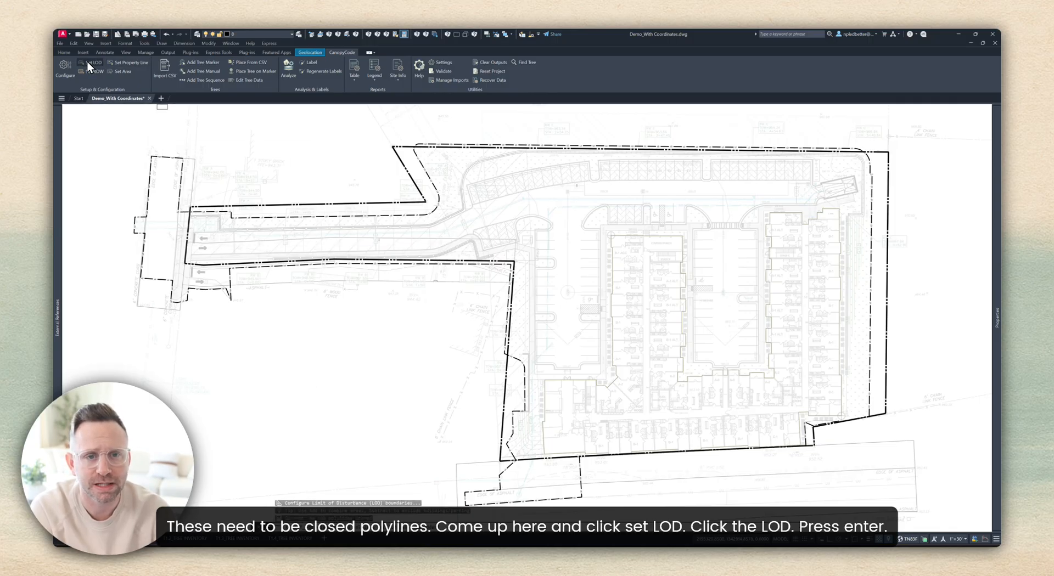
{"action": "left_click", "coordinate": [164, 285]}
{"action": "key", "text": "Return"}
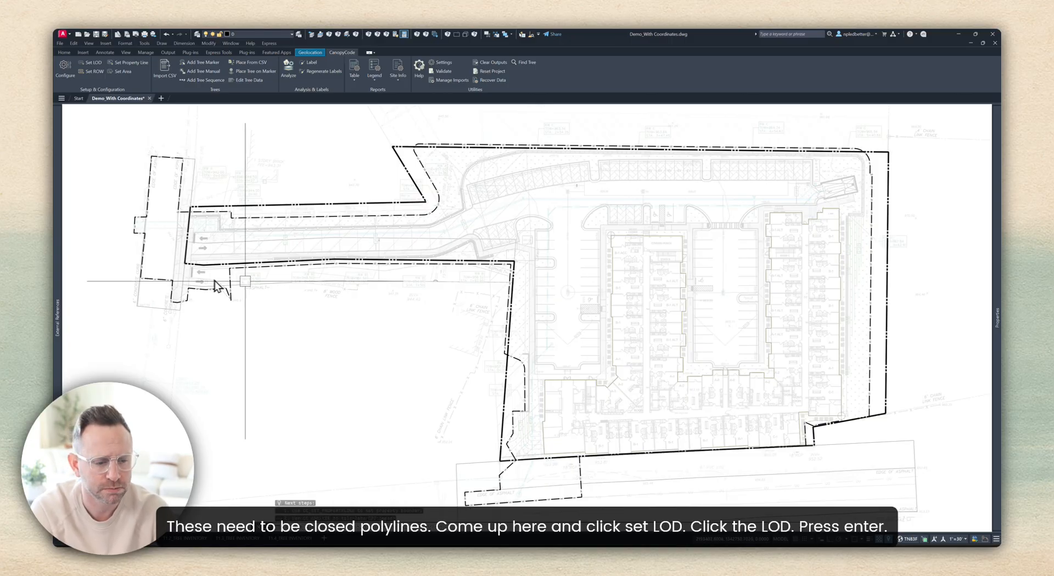
{"action": "left_click", "coordinate": [124, 62]}
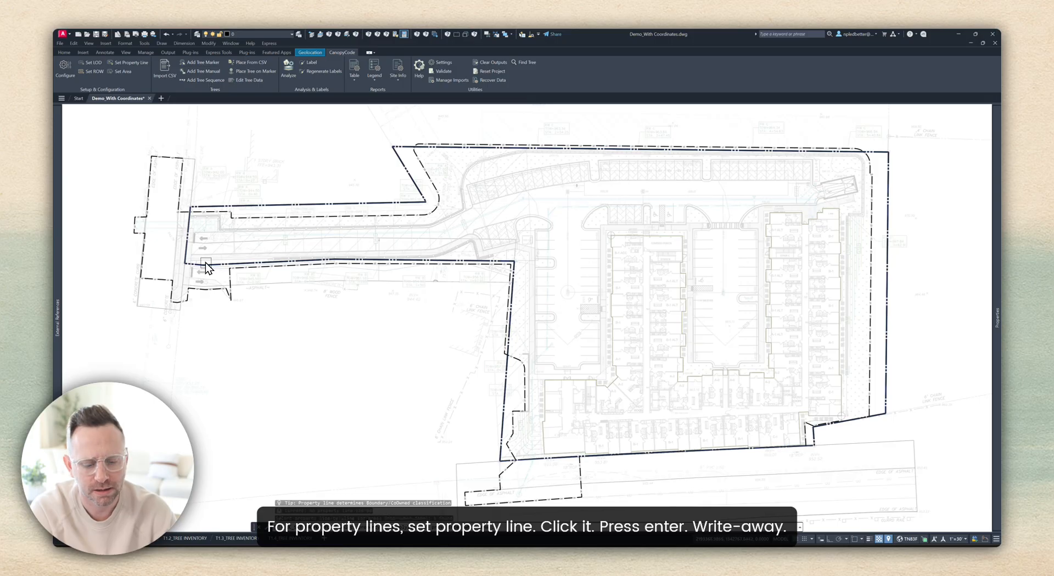
{"action": "left_click", "coordinate": [205, 262]}
{"action": "key", "text": "Return"}
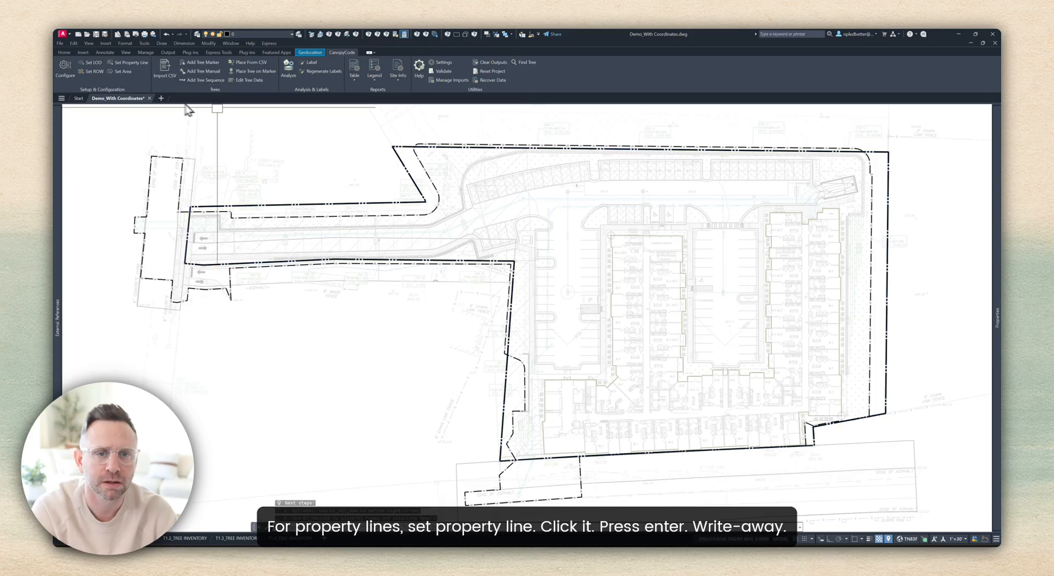
Set the two road right-of-way rectangles, beside the site's western entrance and along its southern edge, as ROW boundaries
{"action": "left_click", "coordinate": [93, 72]}
{"action": "left_click", "coordinate": [164, 302]}
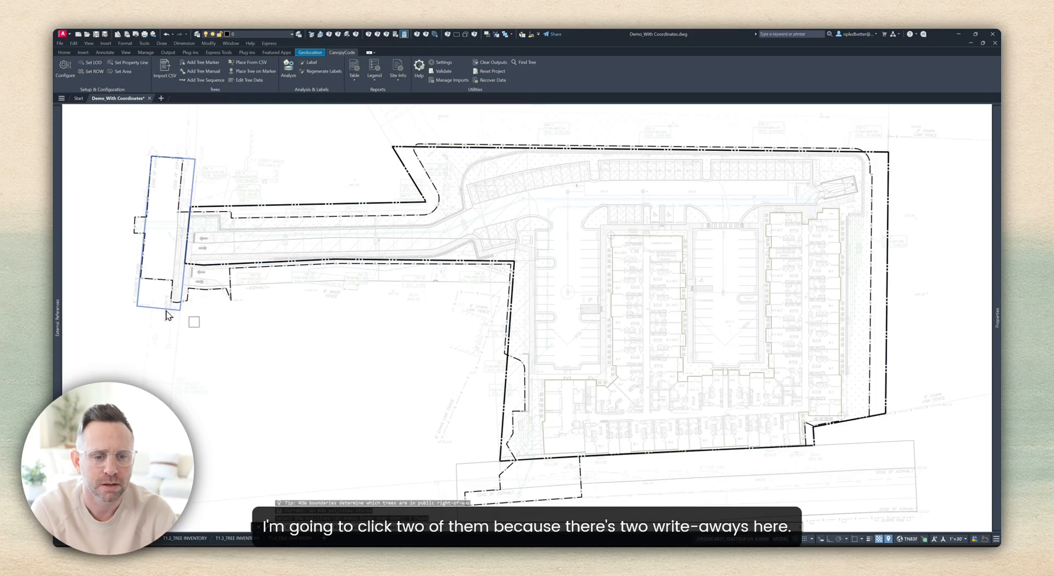
{"action": "middle_click_drag", "start_coordinate": [290, 339], "coordinate": [294, 305]}
{"action": "left_click", "coordinate": [470, 427]}
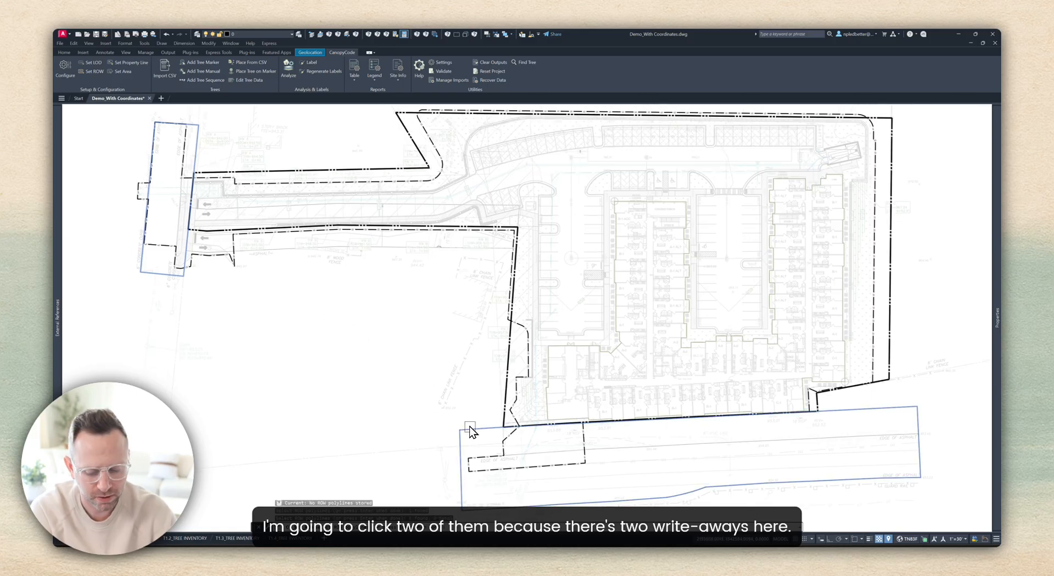
{"action": "key", "text": "Return"}
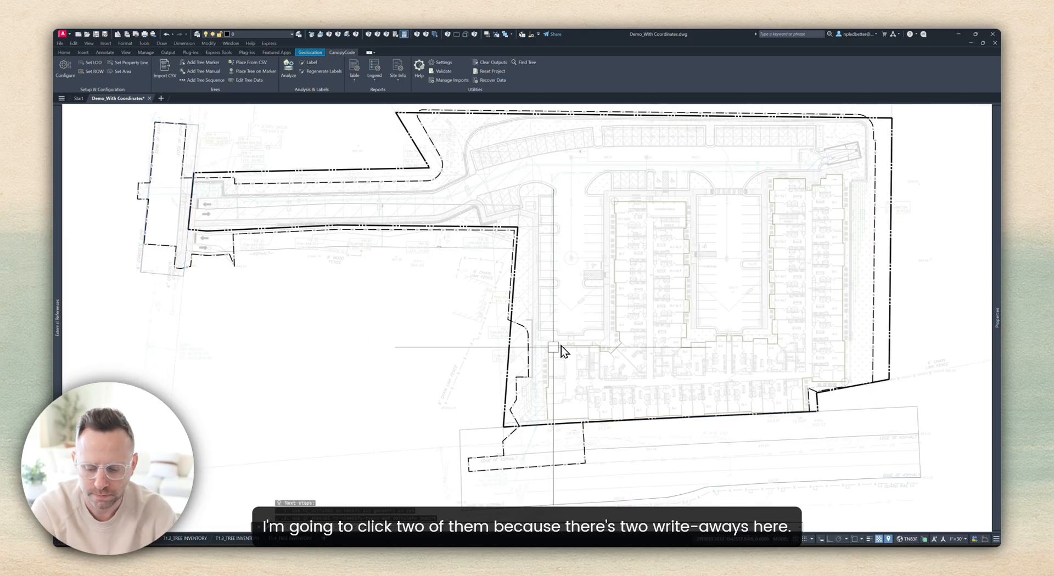
Validate the project data and check the property line, LOD and ROW geometry references
{"action": "middle_click_drag", "start_coordinate": [498, 281], "coordinate": [505, 295]}
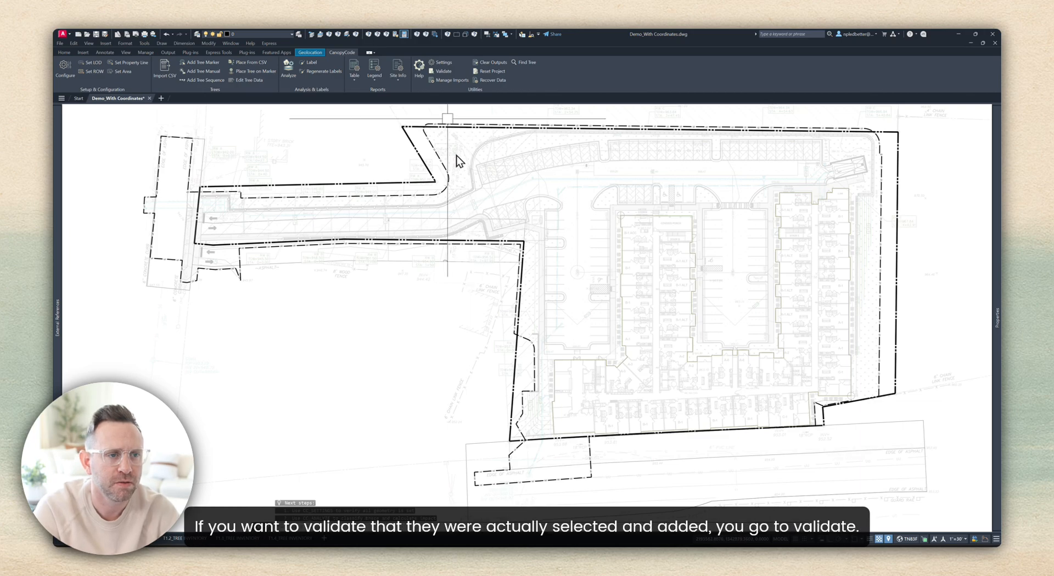
{"action": "left_click", "coordinate": [441, 72]}
{"action": "scroll", "coordinate": [409, 329], "scroll_direction": "down", "scroll_amount": 1}
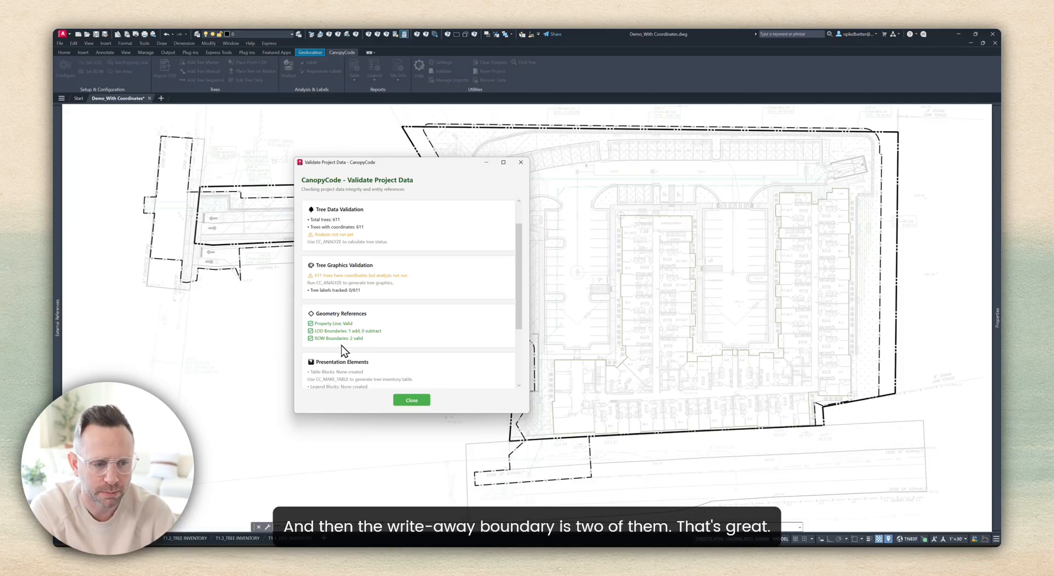
{"action": "left_click", "coordinate": [412, 401]}
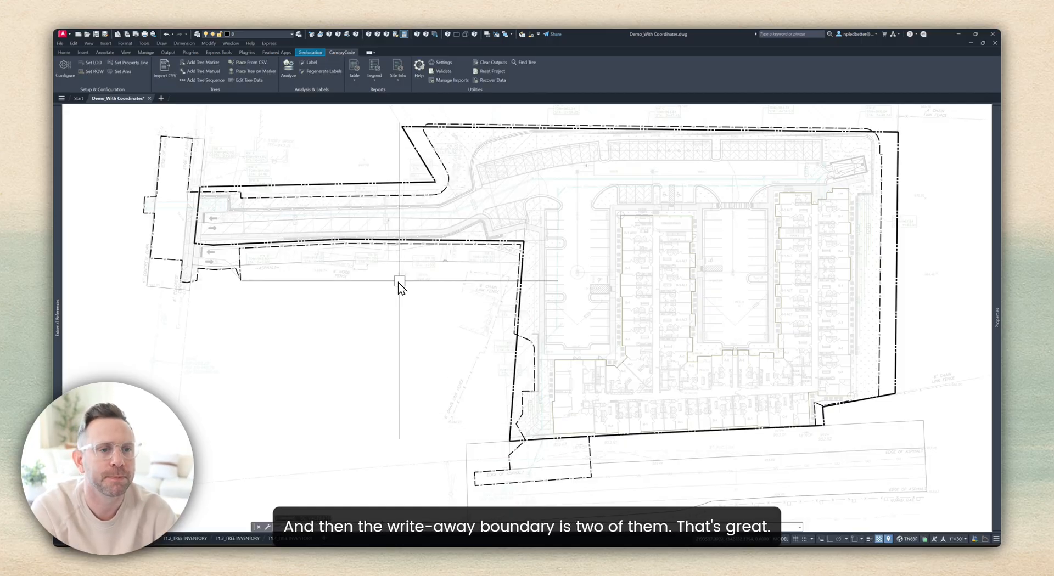
Run the tree analysis to generate the tree graphics and labels, and inspect them along the eastern property line
{"action": "left_click", "coordinate": [284, 72]}
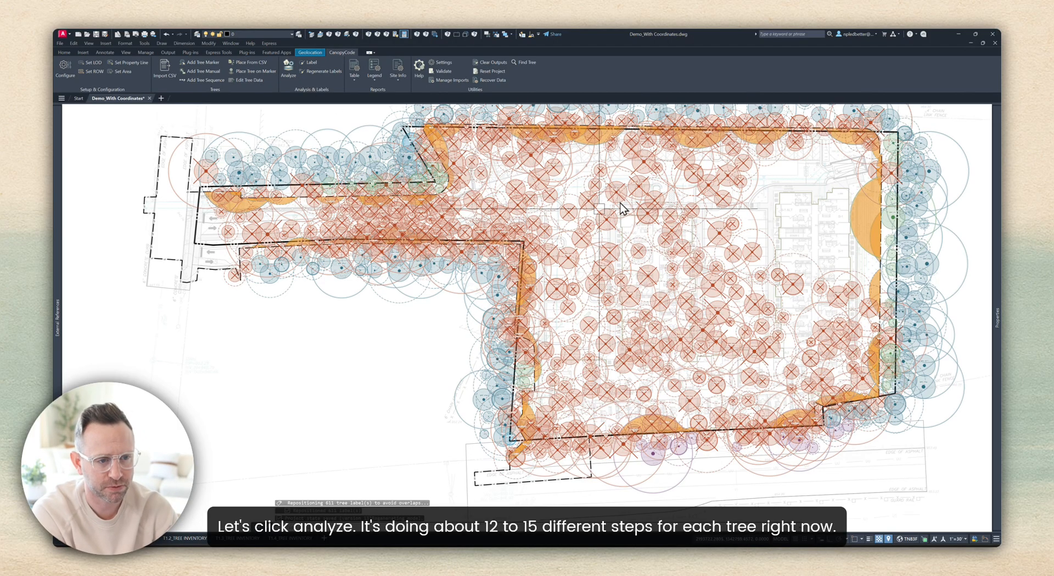
{"action": "mouse_move", "coordinate": [579, 235]}
{"action": "middle_mouse_down"}
{"action": "mouse_move", "coordinate": [482, 257]}
{"action": "mouse_move", "coordinate": [501, 238]}
{"action": "middle_mouse_up"}
{"action": "scroll", "coordinate": [700, 262], "scroll_direction": "up", "scroll_amount": 5}
{"action": "middle_click_drag", "start_coordinate": [700, 263], "coordinate": [446, 266]}
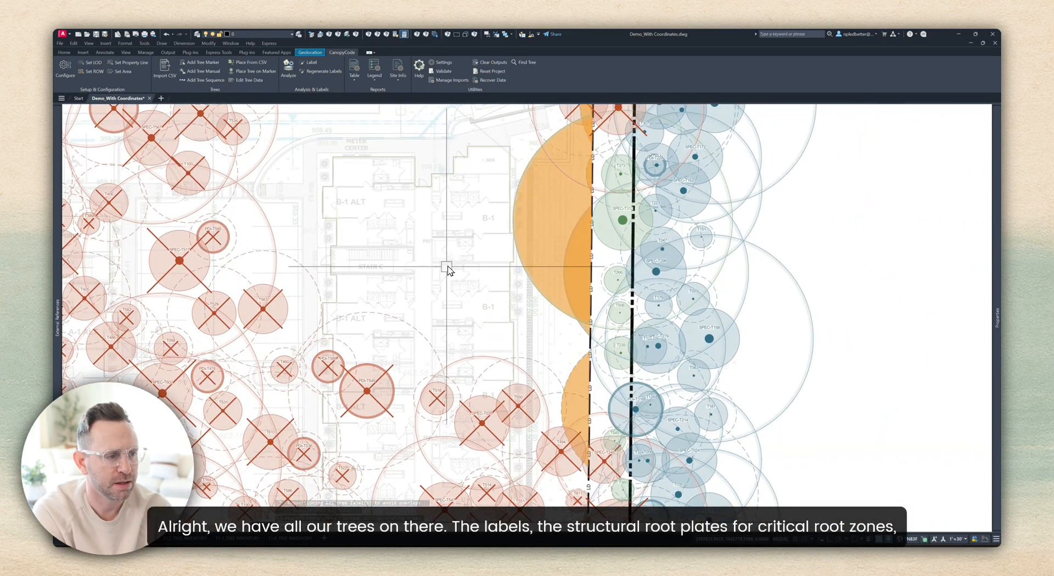
{"action": "middle_click_drag", "start_coordinate": [607, 230], "coordinate": [518, 235]}
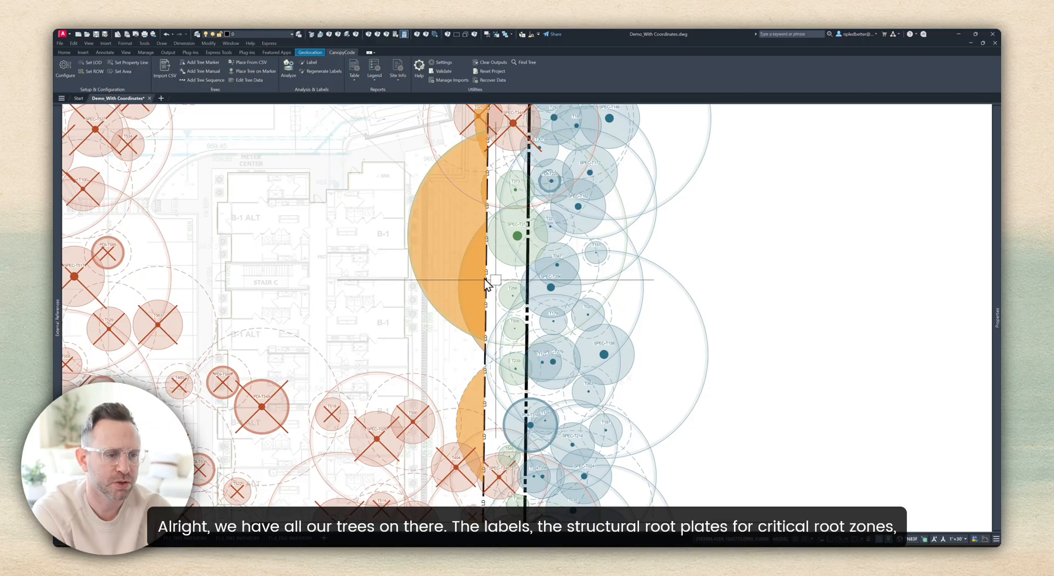
{"action": "scroll", "coordinate": [445, 273], "scroll_direction": "down", "scroll_amount": 2}
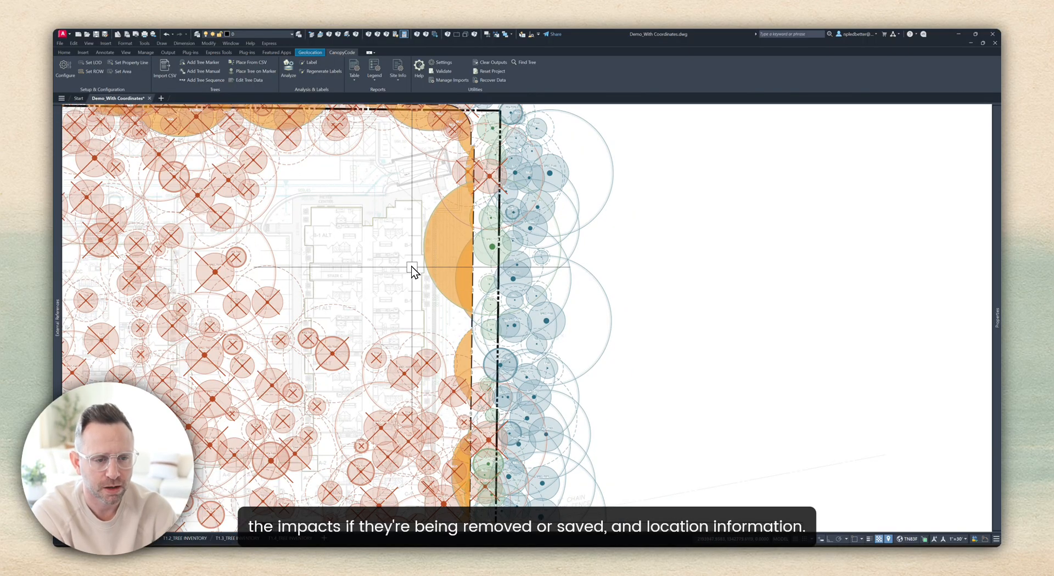
Generate the tree inventory tables using the three empty closed rectangles east of the site as sheet areas
{"action": "scroll", "coordinate": [413, 266], "scroll_direction": "down", "scroll_amount": 4}
{"action": "middle_click_drag", "start_coordinate": [609, 242], "coordinate": [275, 258]}
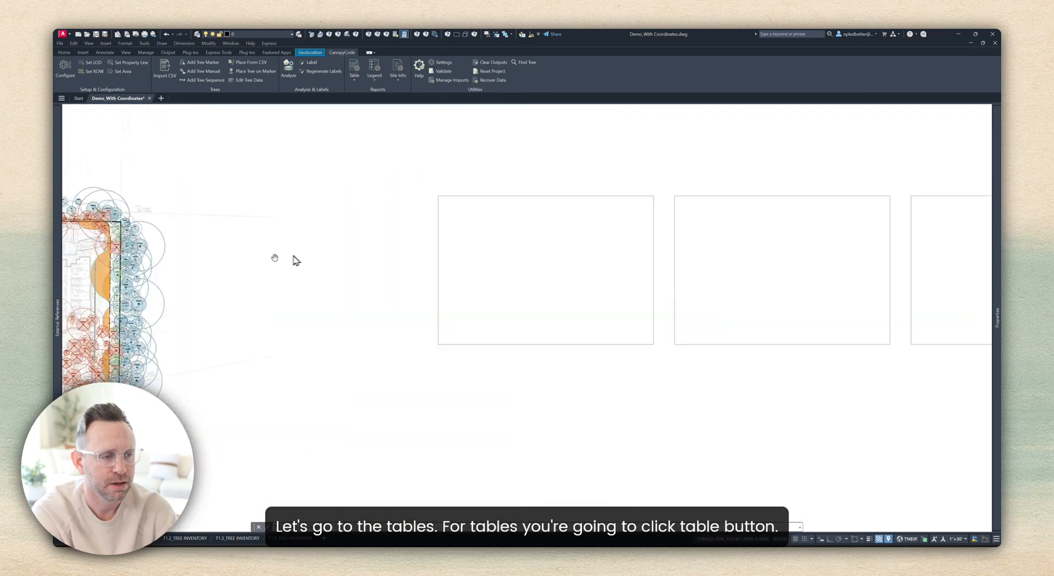
{"action": "middle_click_drag", "start_coordinate": [488, 245], "coordinate": [205, 245]}
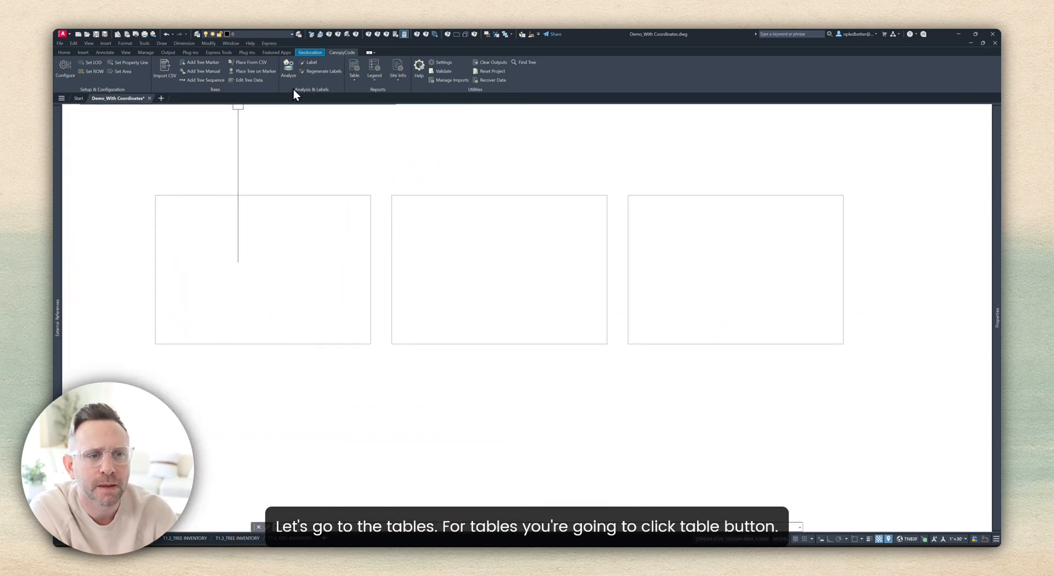
{"action": "left_click", "coordinate": [357, 63]}
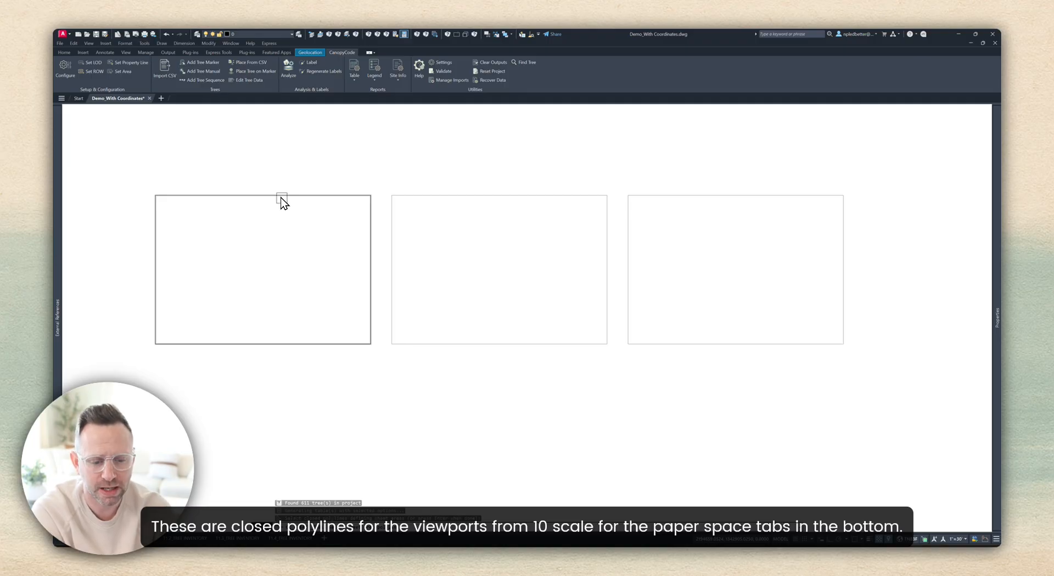
{"action": "left_click", "coordinate": [269, 196]}
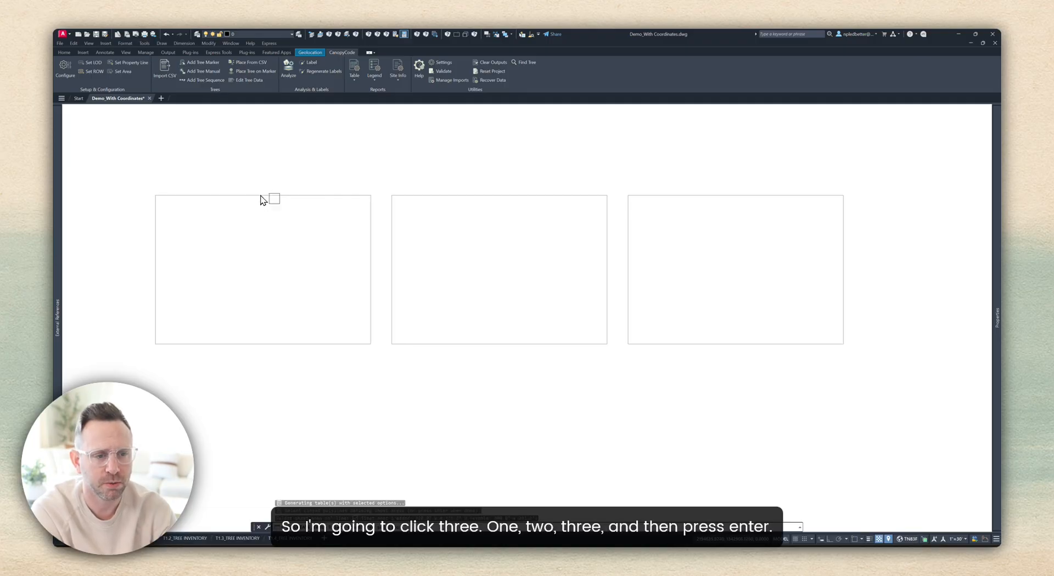
{"action": "left_click", "coordinate": [446, 196]}
{"action": "left_click", "coordinate": [649, 195]}
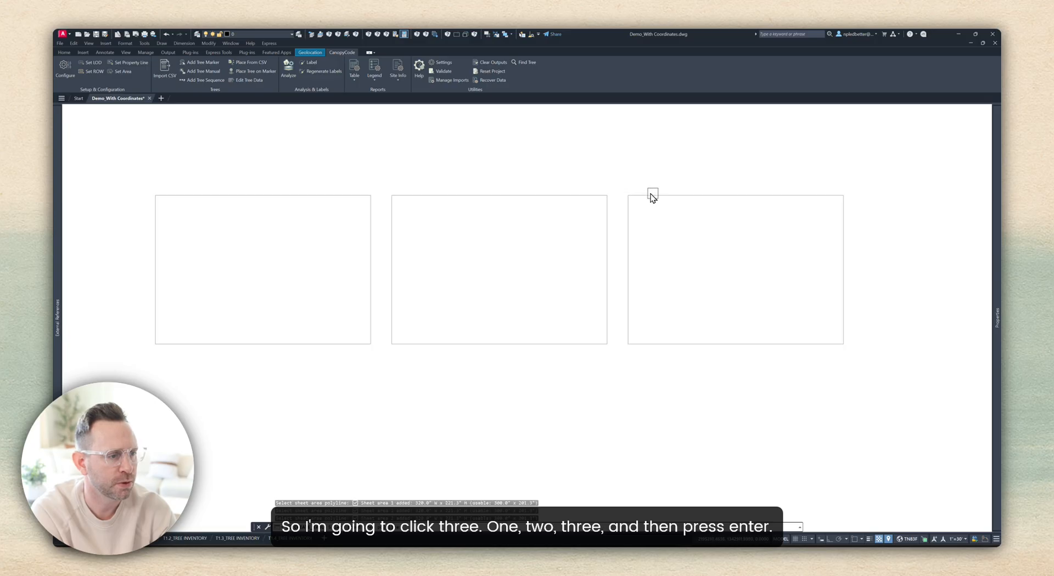
{"action": "key", "text": "Return"}
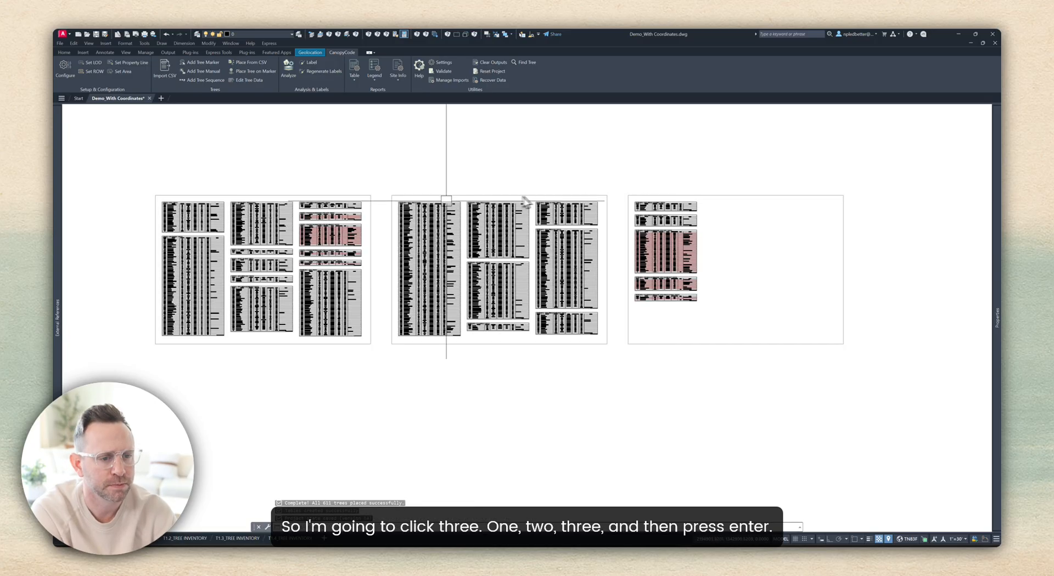
Examine the tree tables' saved and removed categories, subtotals, units and poor/dead/invasive sections
{"action": "scroll", "coordinate": [218, 201], "scroll_direction": "up", "scroll_amount": 5}
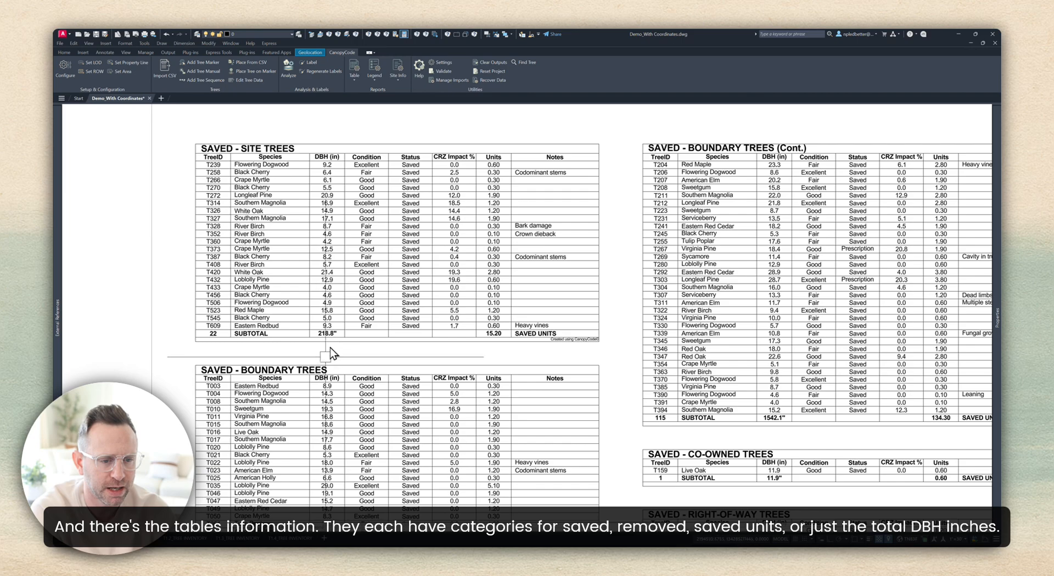
{"action": "scroll", "coordinate": [255, 281], "scroll_direction": "down", "scroll_amount": 6}
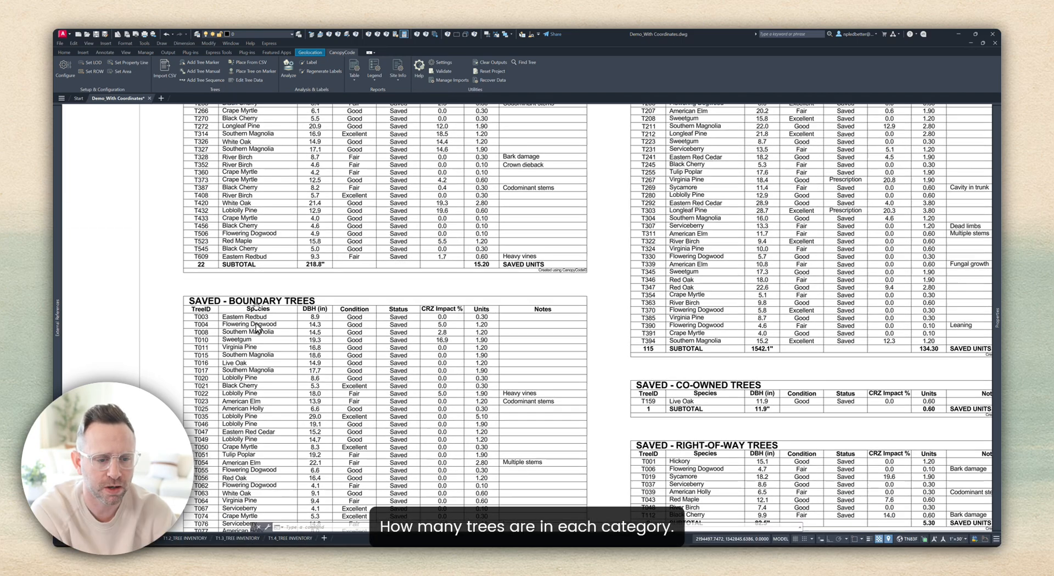
{"action": "scroll", "coordinate": [381, 242], "scroll_direction": "up", "scroll_amount": 6}
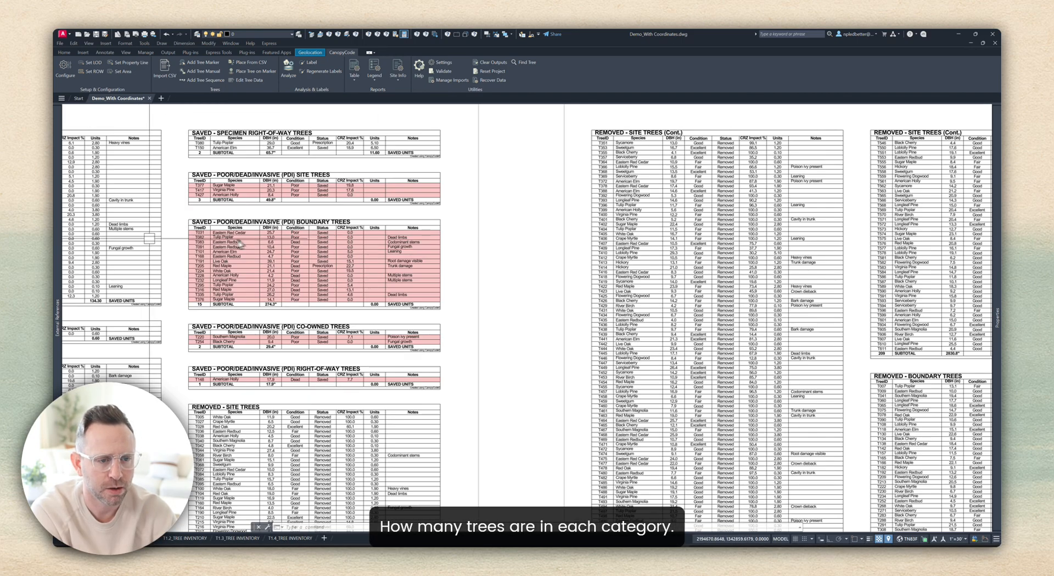
{"action": "scroll", "coordinate": [307, 252], "scroll_direction": "up", "scroll_amount": 3}
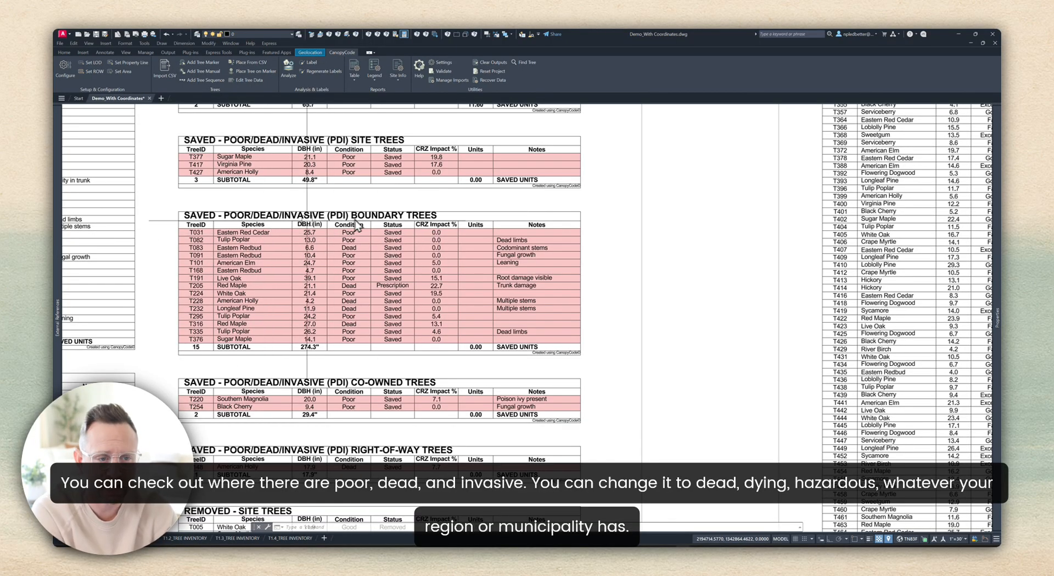
{"action": "middle_click_drag", "start_coordinate": [325, 272], "coordinate": [347, 276]}
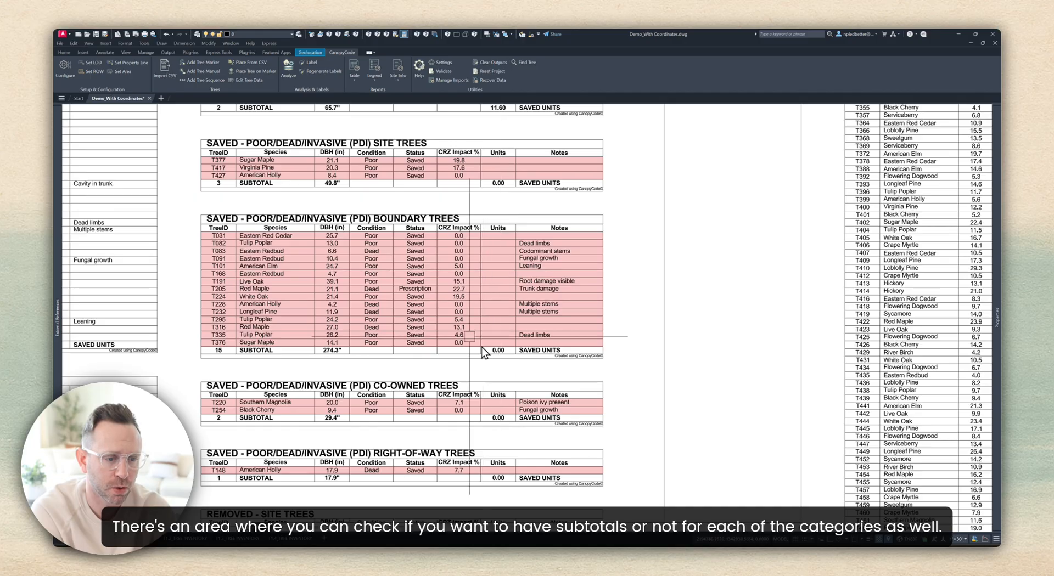
{"action": "scroll", "coordinate": [468, 331], "scroll_direction": "down", "scroll_amount": 2}
{"action": "scroll", "coordinate": [426, 323], "scroll_direction": "down", "scroll_amount": 3}
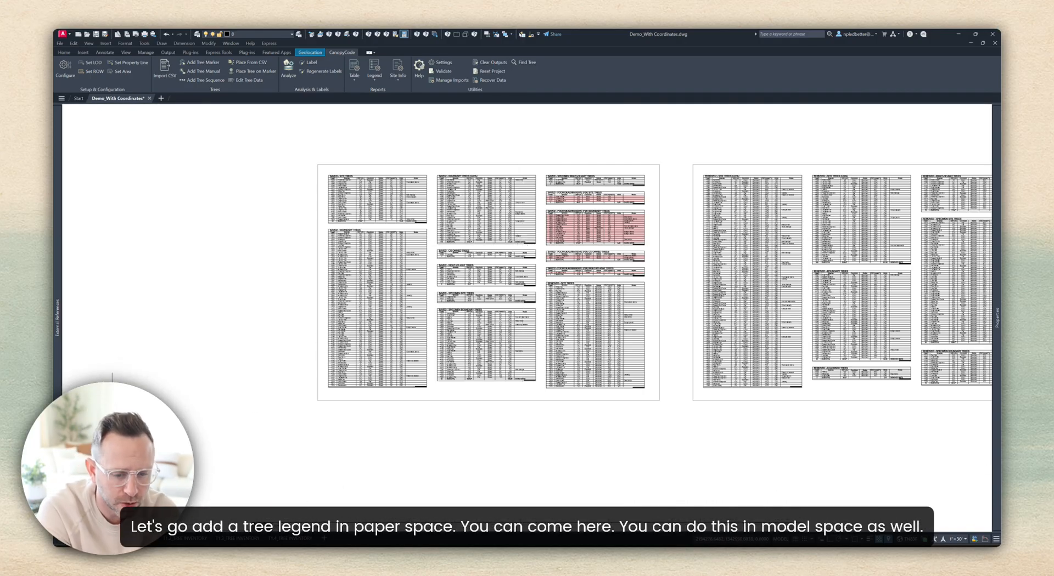
Create a tree legend on the T1.1 layout with the current content options, placed in the blank area east of the site plan
{"action": "left_click", "coordinate": [126, 538]}
{"action": "middle_click_drag", "start_coordinate": [532, 290], "coordinate": [430, 279]}
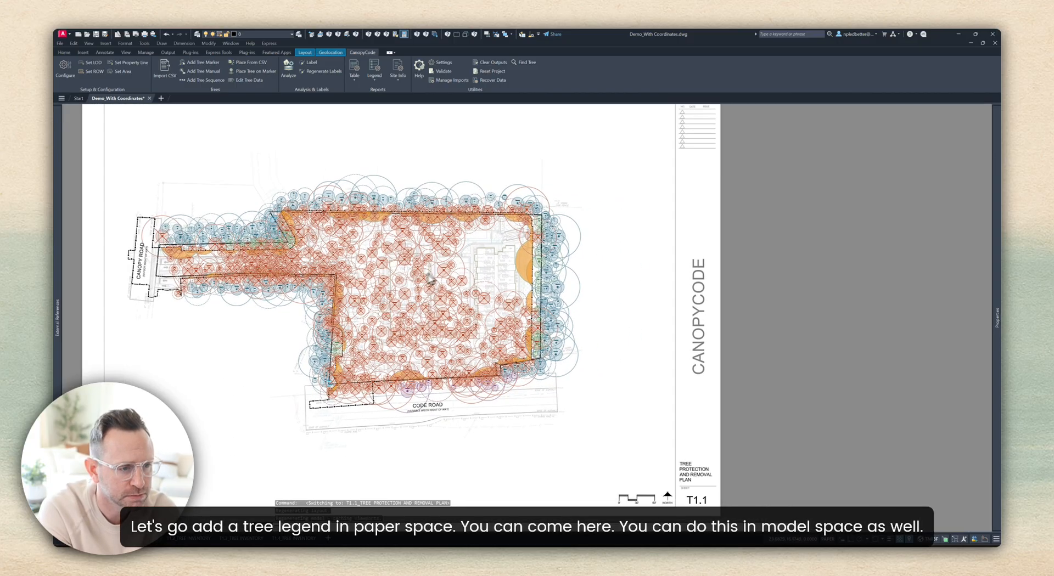
{"action": "scroll", "coordinate": [505, 230], "scroll_direction": "up", "scroll_amount": 4}
{"action": "middle_click_drag", "start_coordinate": [615, 229], "coordinate": [479, 199]}
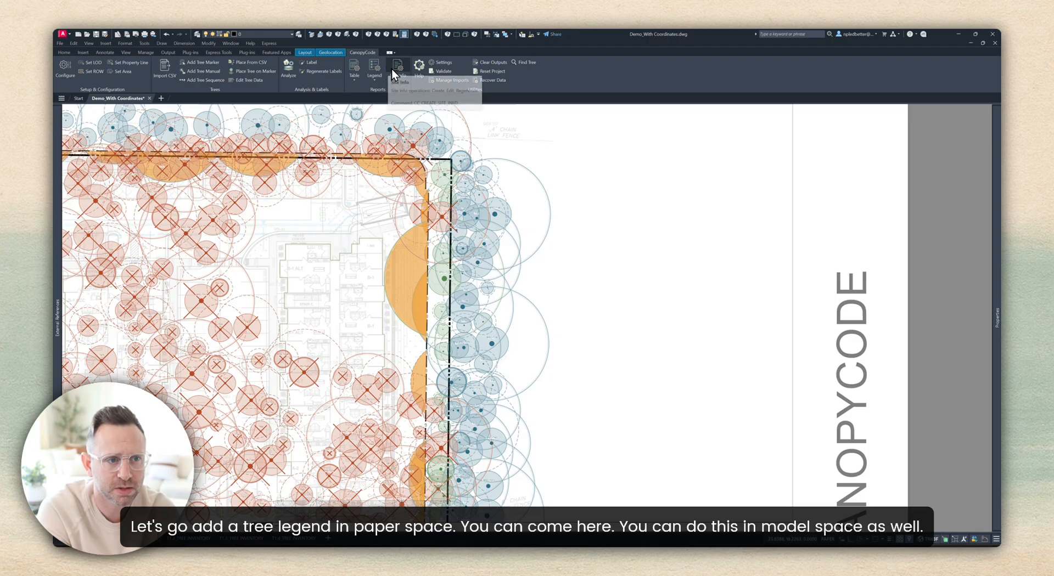
{"action": "left_click", "coordinate": [374, 63]}
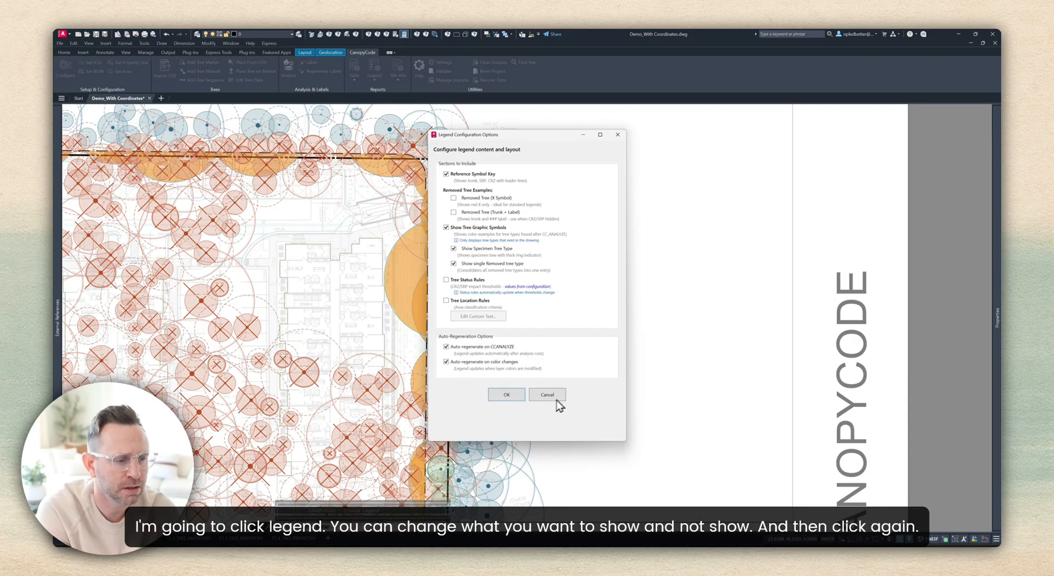
{"action": "left_click", "coordinate": [506, 396]}
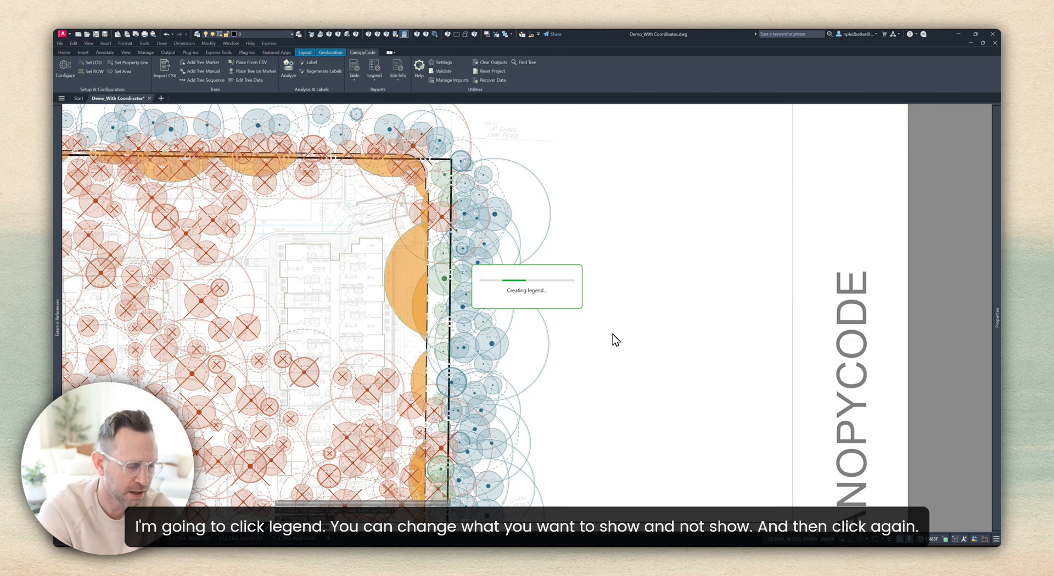
{"action": "middle_click_drag", "start_coordinate": [609, 361], "coordinate": [543, 250]}
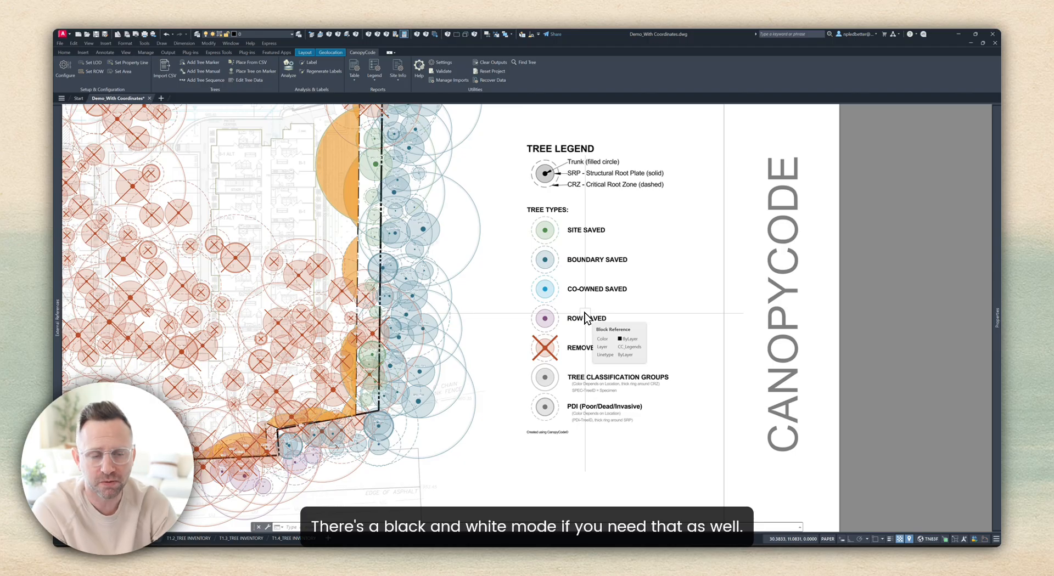
{"action": "middle_click_drag", "start_coordinate": [461, 222], "coordinate": [495, 267]}
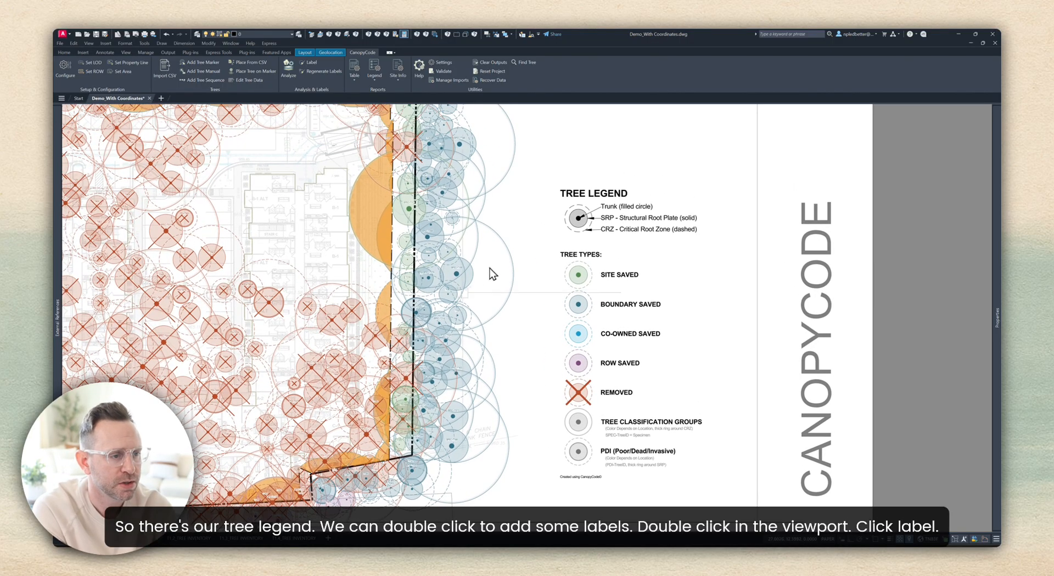
Label the large orange impact hatch along the eastern LOD through the layout viewport, landing the leader over the buildings northwest of it
{"action": "double_click", "coordinate": [309, 212]}
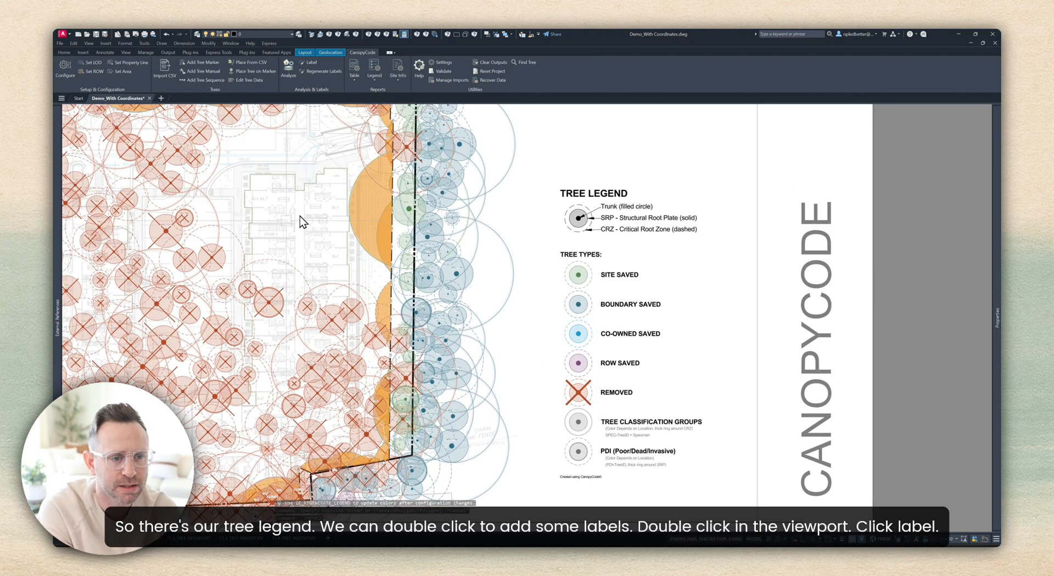
{"action": "left_click", "coordinate": [310, 62]}
{"action": "scroll", "coordinate": [366, 200], "scroll_direction": "up", "scroll_amount": 2}
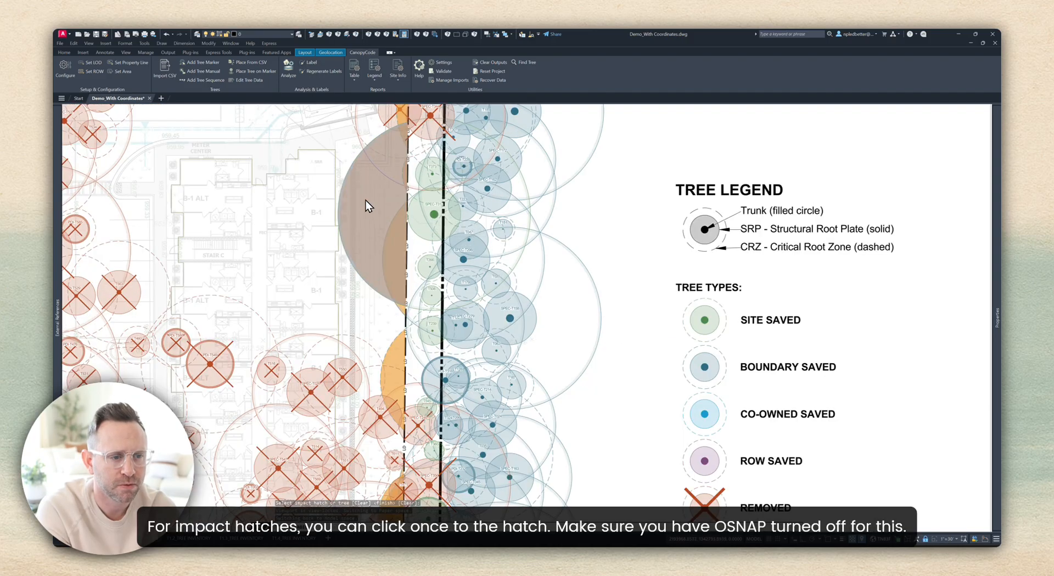
{"action": "left_click", "coordinate": [364, 214]}
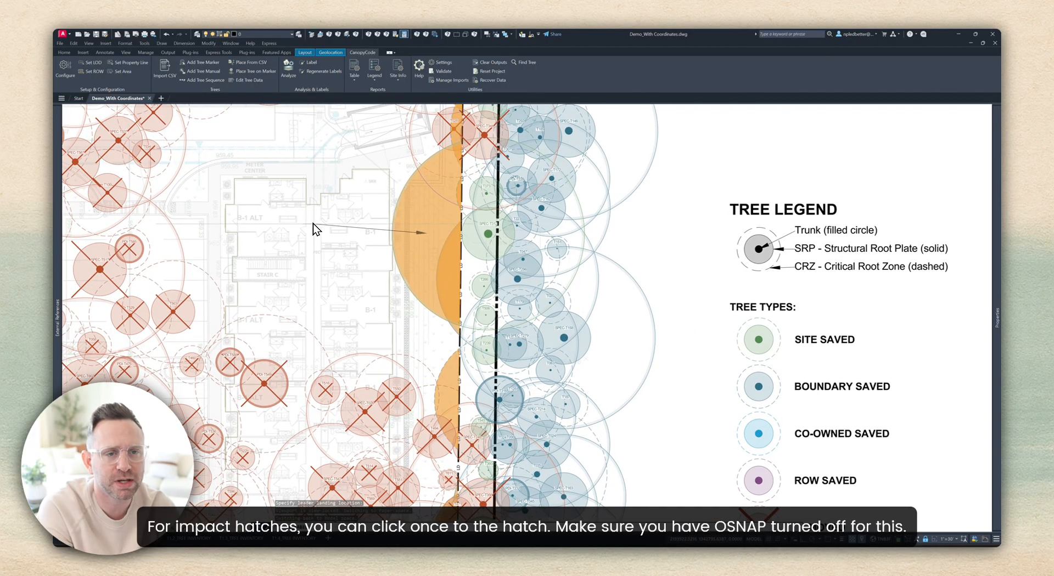
{"action": "middle_click_drag", "start_coordinate": [296, 207], "coordinate": [340, 209]}
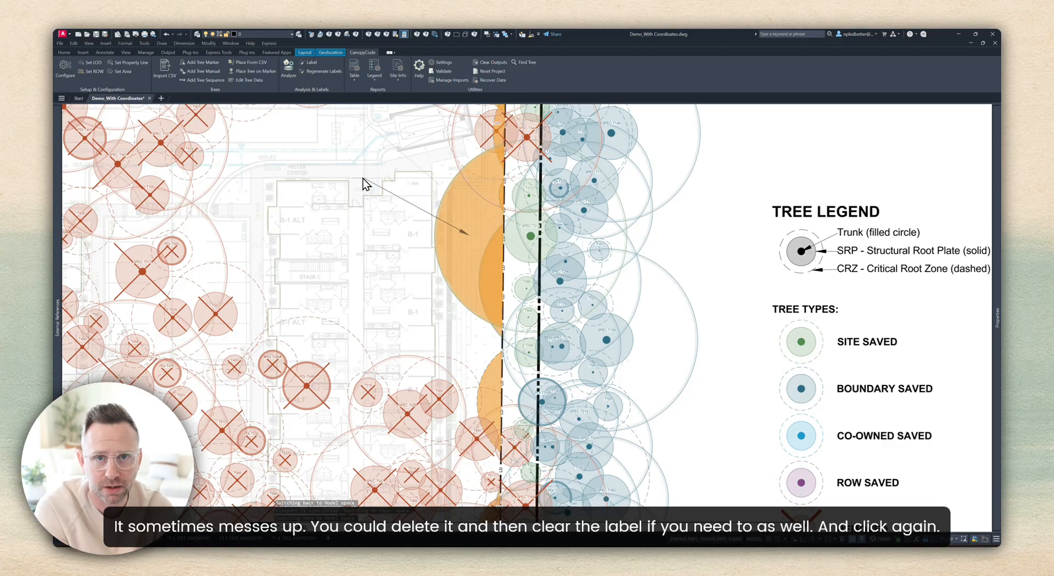
{"action": "left_click", "coordinate": [323, 174]}
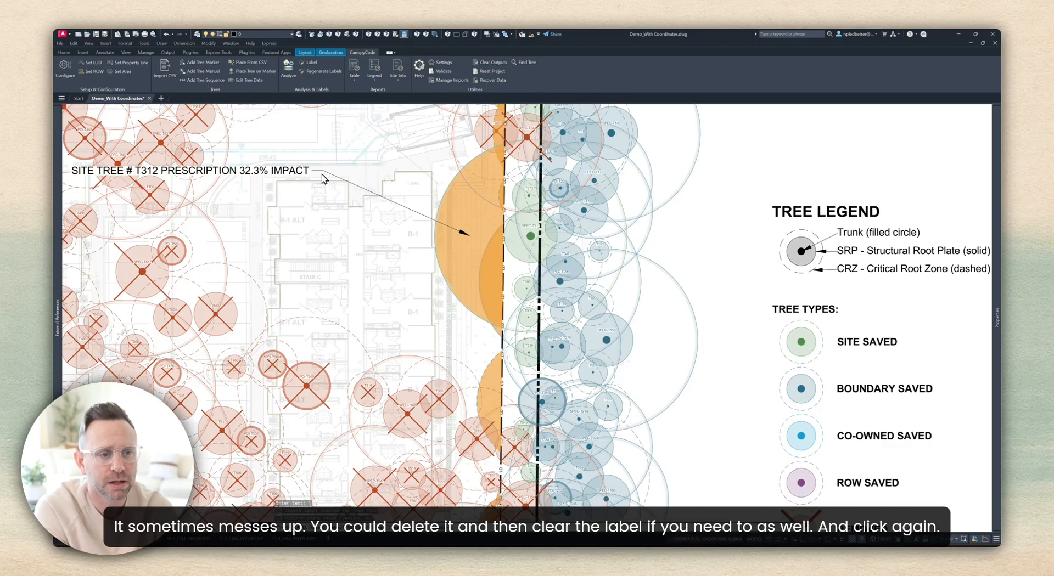
Label the removed tree southwest of the large impact hatch, placing its text below the impact label, and finish labeling
{"action": "middle_click_drag", "start_coordinate": [327, 210], "coordinate": [345, 199]}
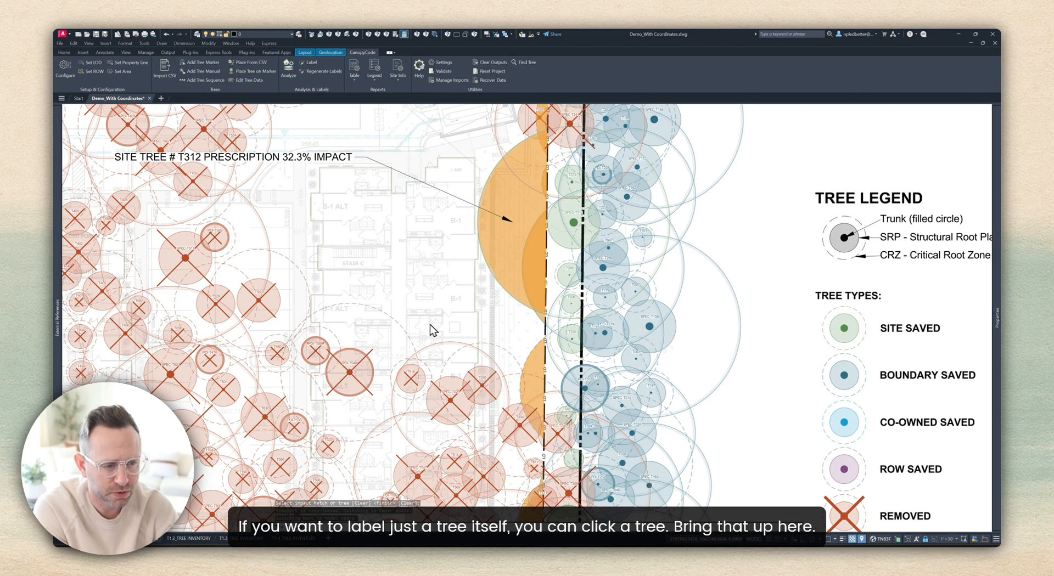
{"action": "left_click", "coordinate": [447, 342]}
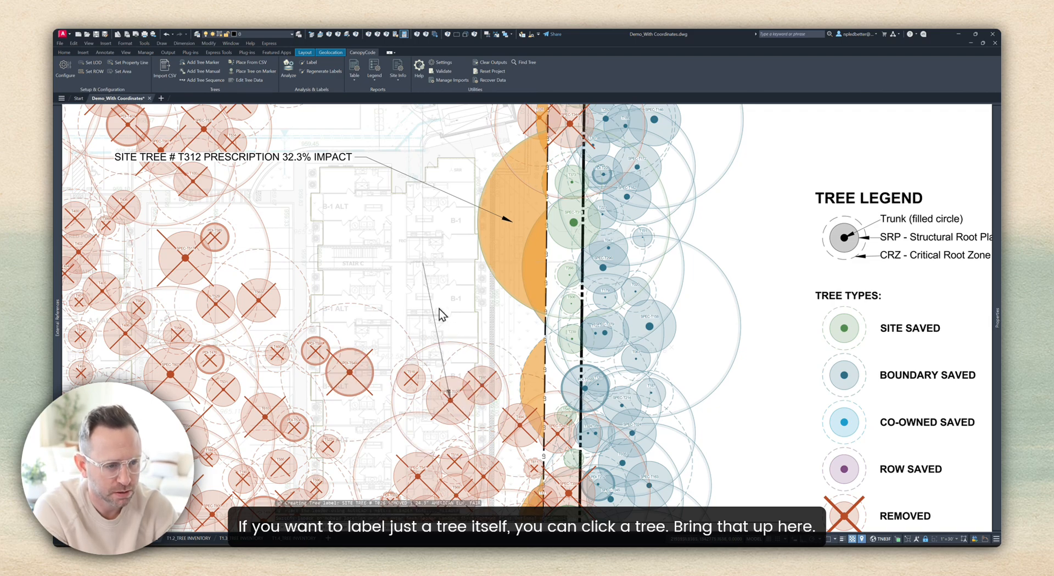
{"action": "left_click", "coordinate": [363, 233]}
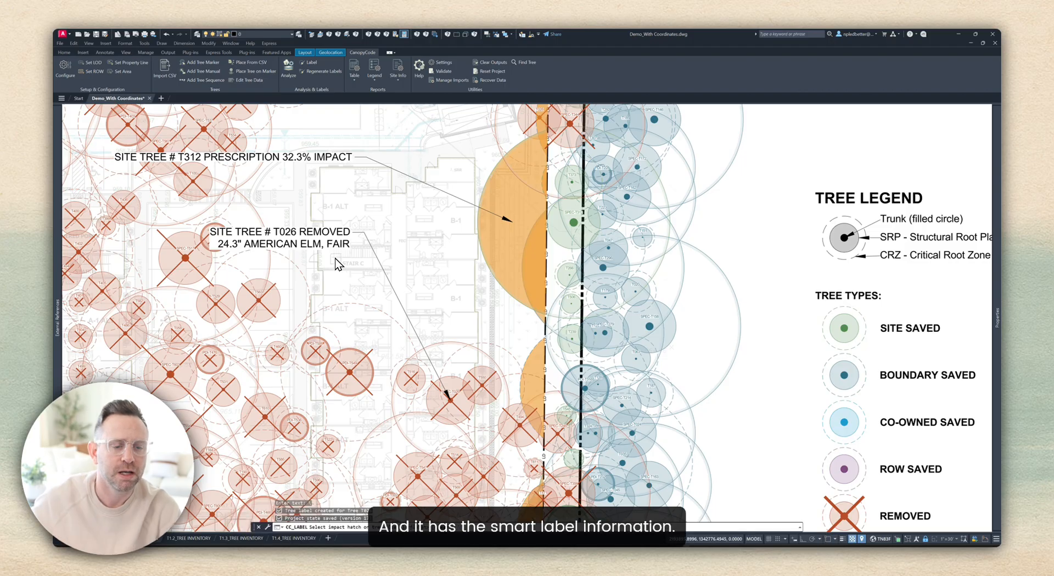
{"action": "key", "text": "Return"}
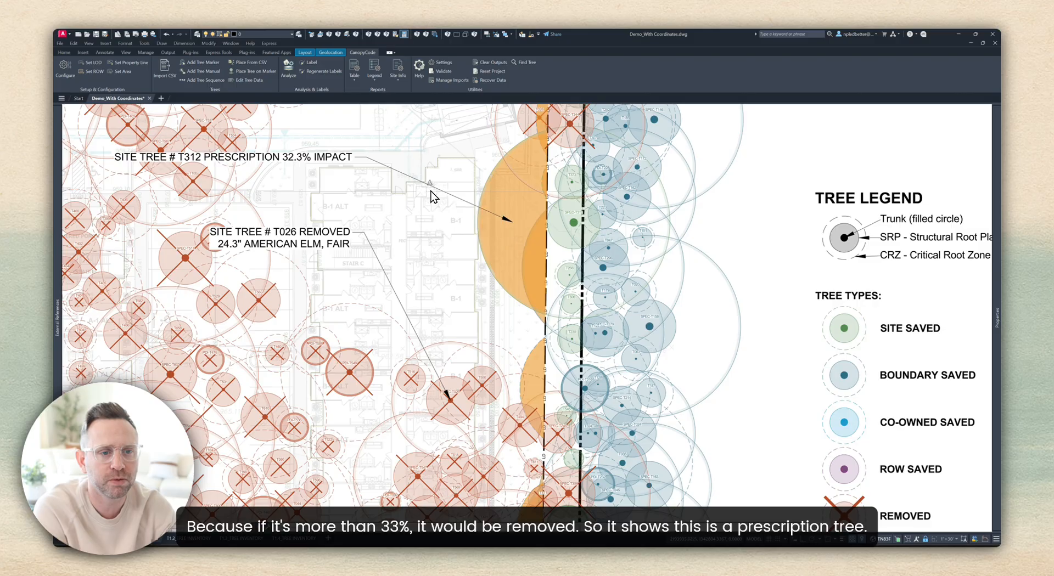
Inspect the impact hatch label and the removed-tree label one after the other
{"action": "left_click", "coordinate": [215, 158]}
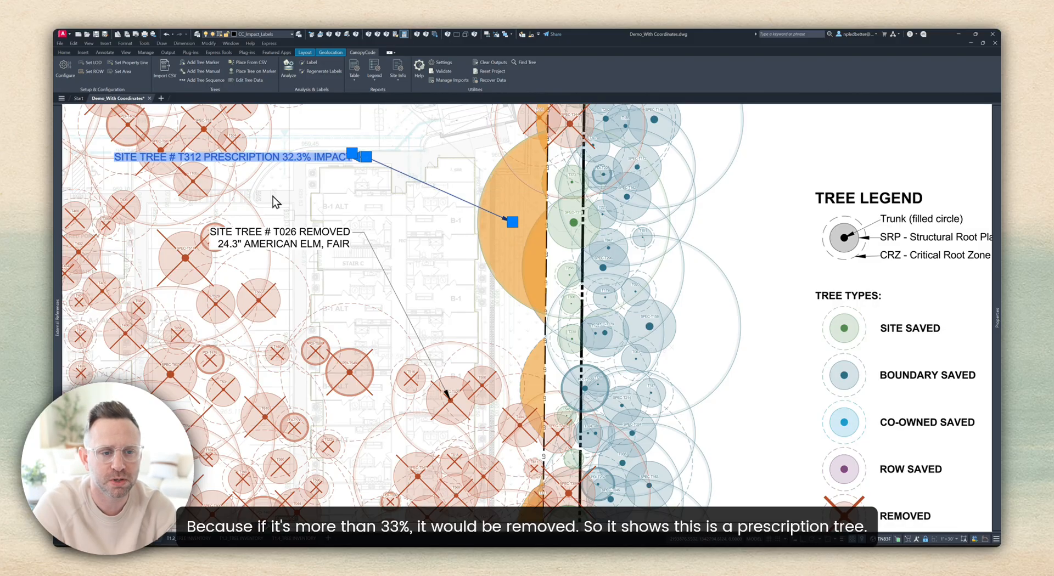
{"action": "key", "text": "Escape"}
{"action": "left_click", "coordinate": [310, 237]}
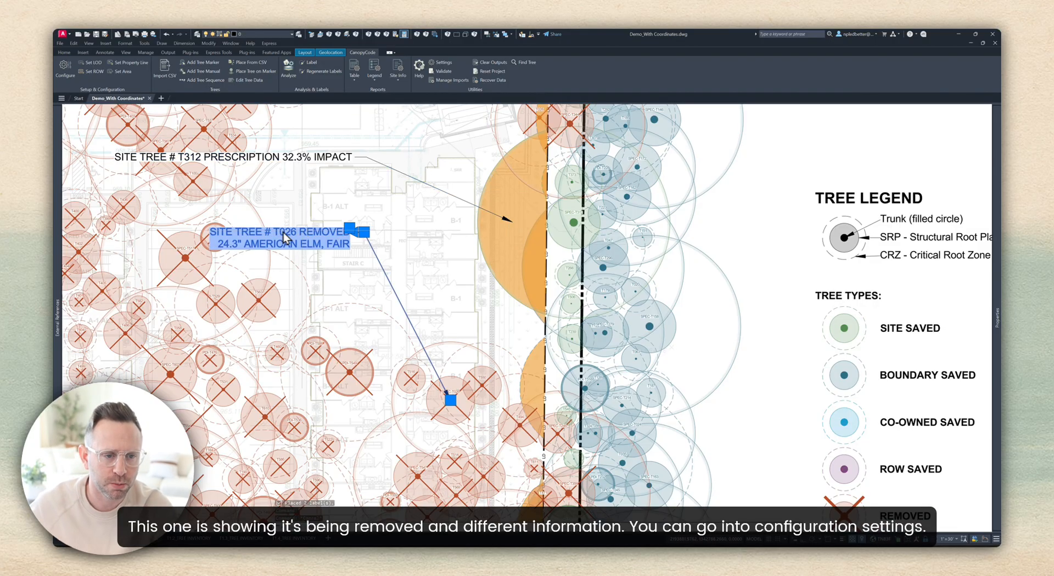
{"action": "key", "text": "Escape"}
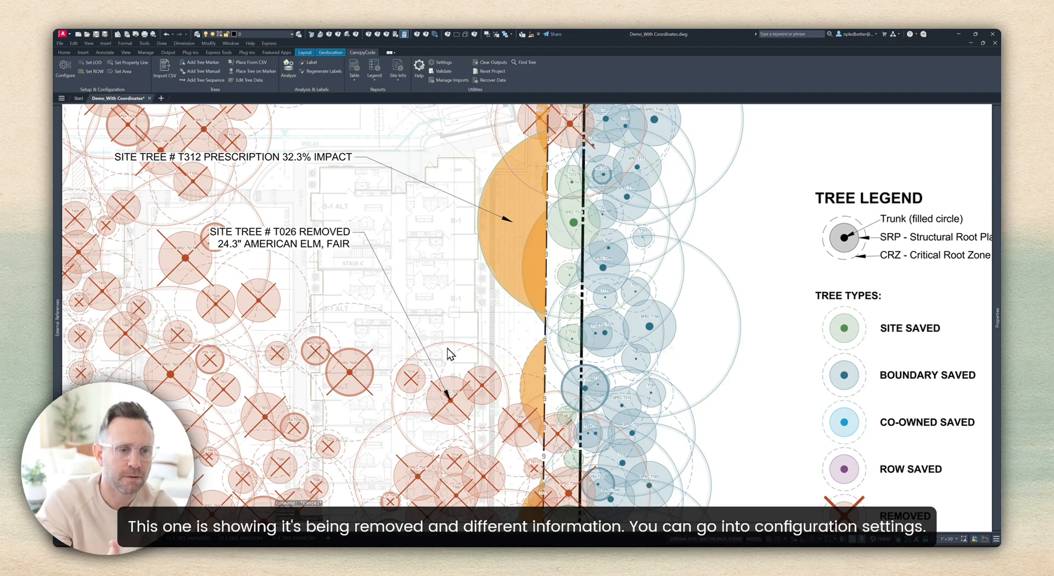
Examine the label format templates in the Text / Labels configuration and the shortcodes available for impact labels, leaving the settings unchanged
{"action": "left_click", "coordinate": [68, 69]}
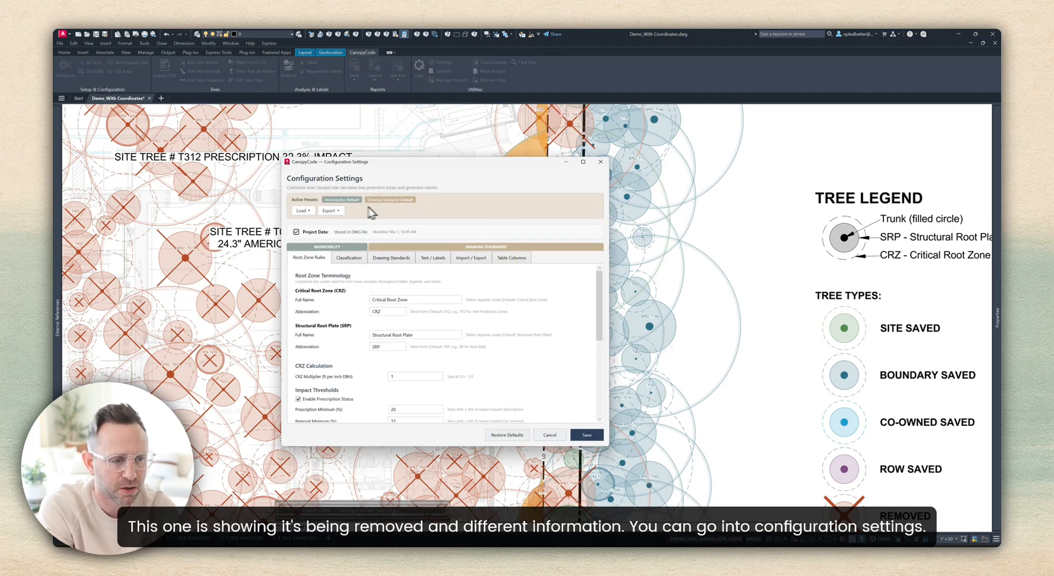
{"action": "left_click", "coordinate": [444, 260]}
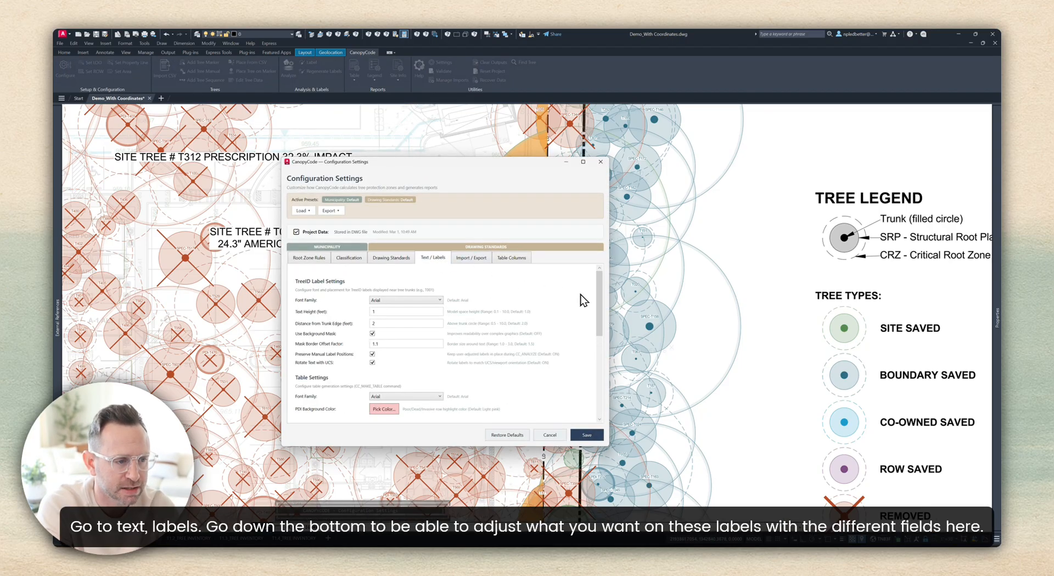
{"action": "left_click_drag", "start_coordinate": [599, 306], "coordinate": [613, 395]}
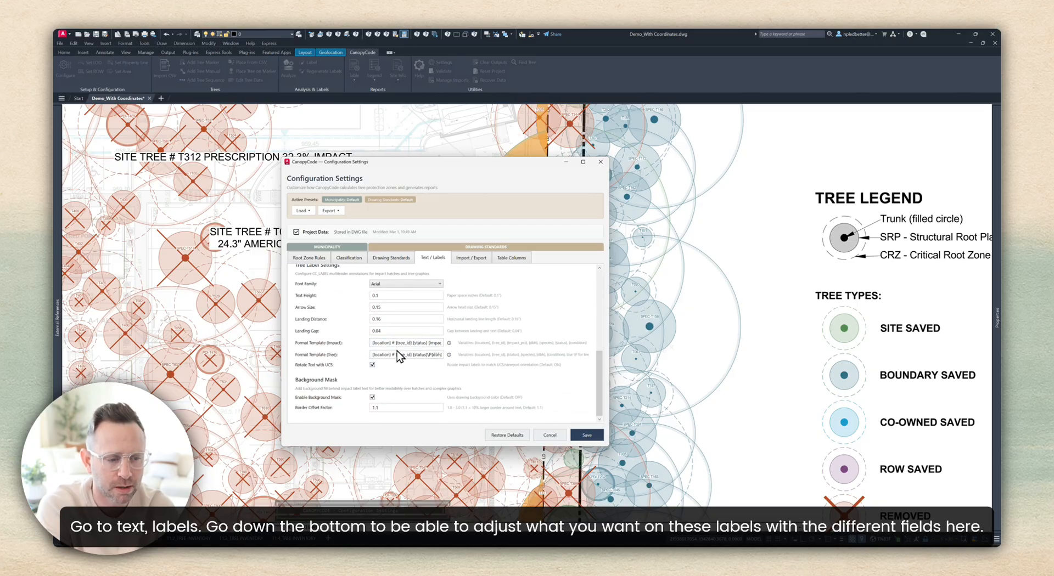
{"action": "left_click", "coordinate": [448, 344]}
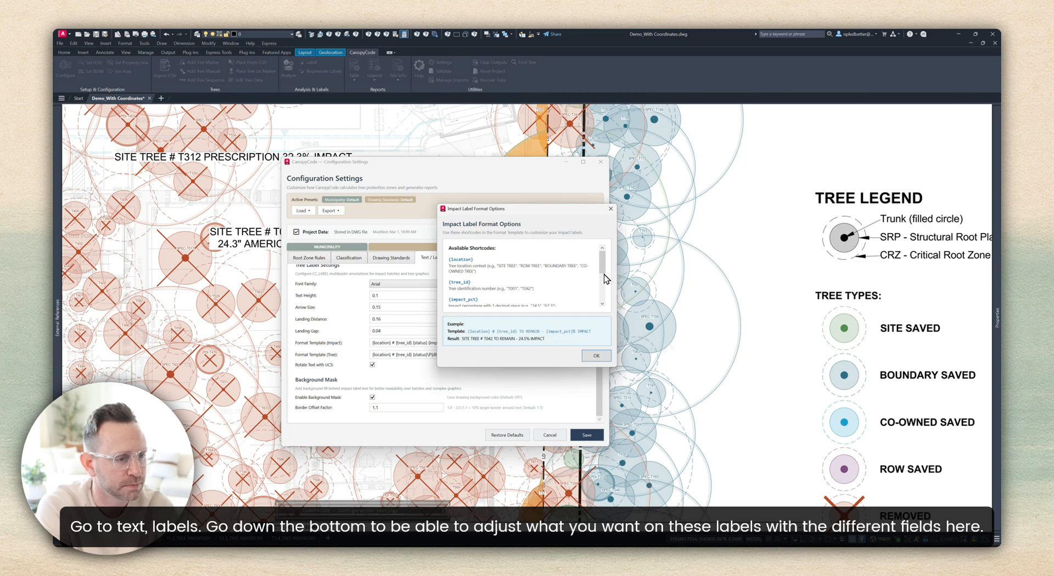
{"action": "scroll", "coordinate": [604, 280], "scroll_direction": "down", "scroll_amount": 5}
{"action": "left_click", "coordinate": [596, 355]}
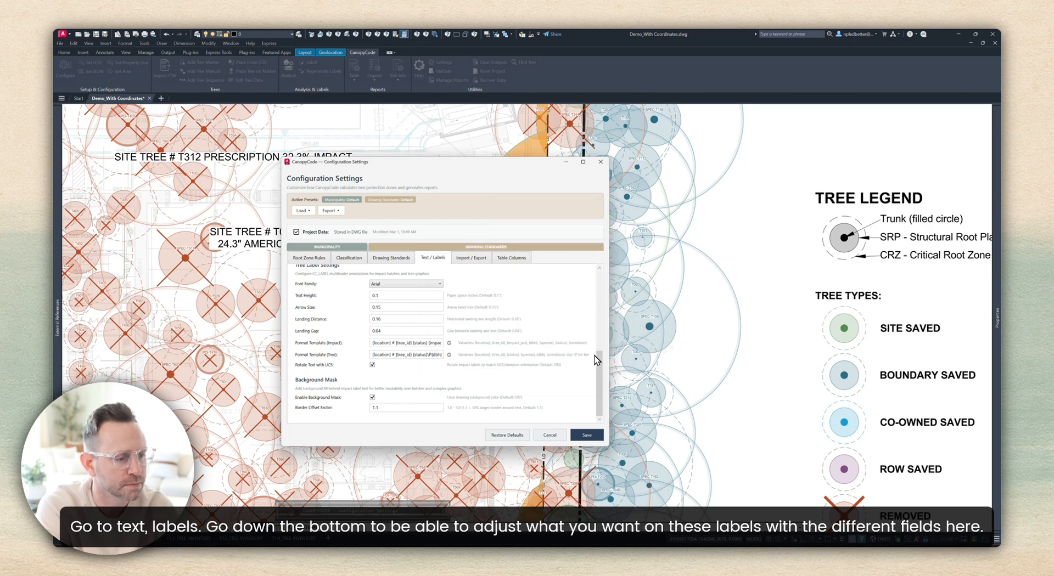
{"action": "left_click", "coordinate": [549, 435]}
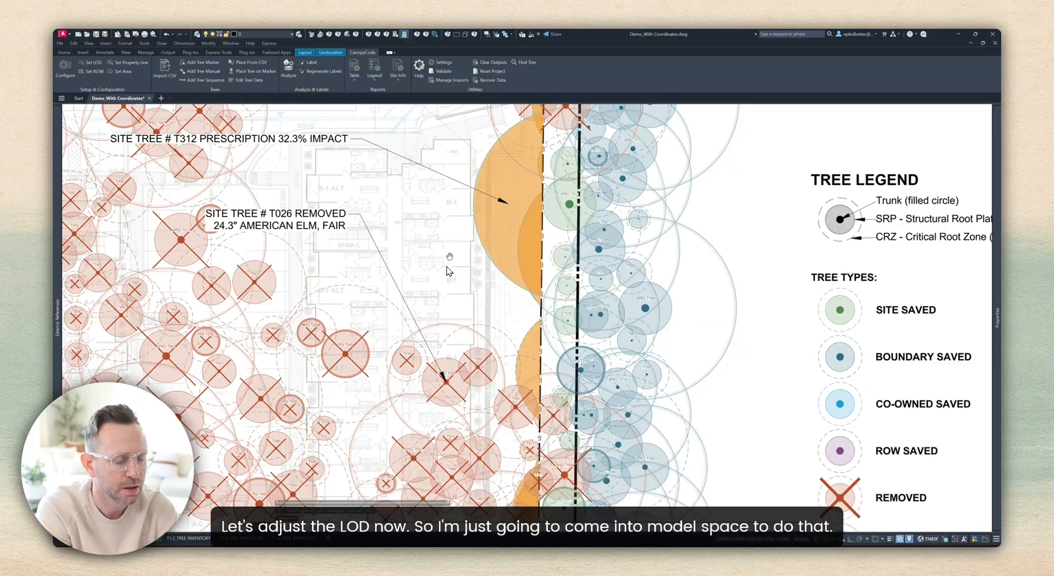
In model space, add a vertex midway along the eastern LOD line and pull it west into the site, south of the labels
{"action": "scroll", "coordinate": [445, 256], "scroll_direction": "down", "scroll_amount": 5}
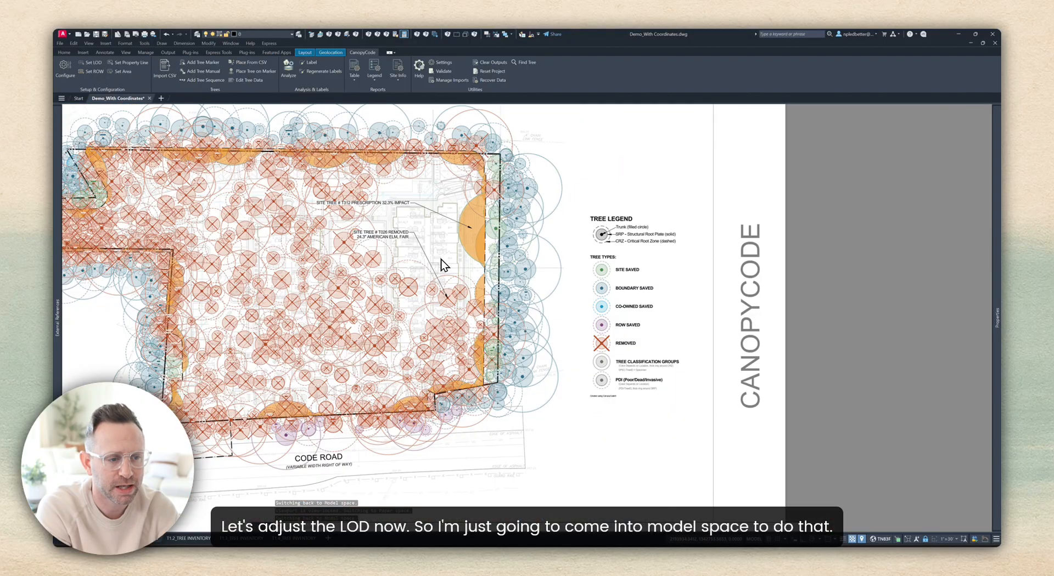
{"action": "left_click", "coordinate": [132, 538]}
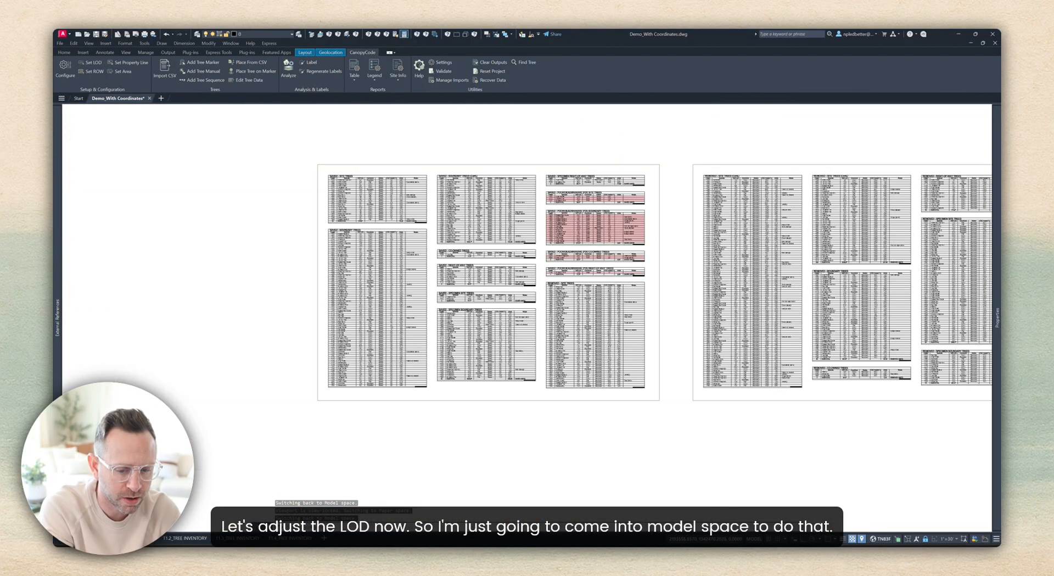
{"action": "scroll", "coordinate": [654, 287], "scroll_direction": "down", "scroll_amount": 3}
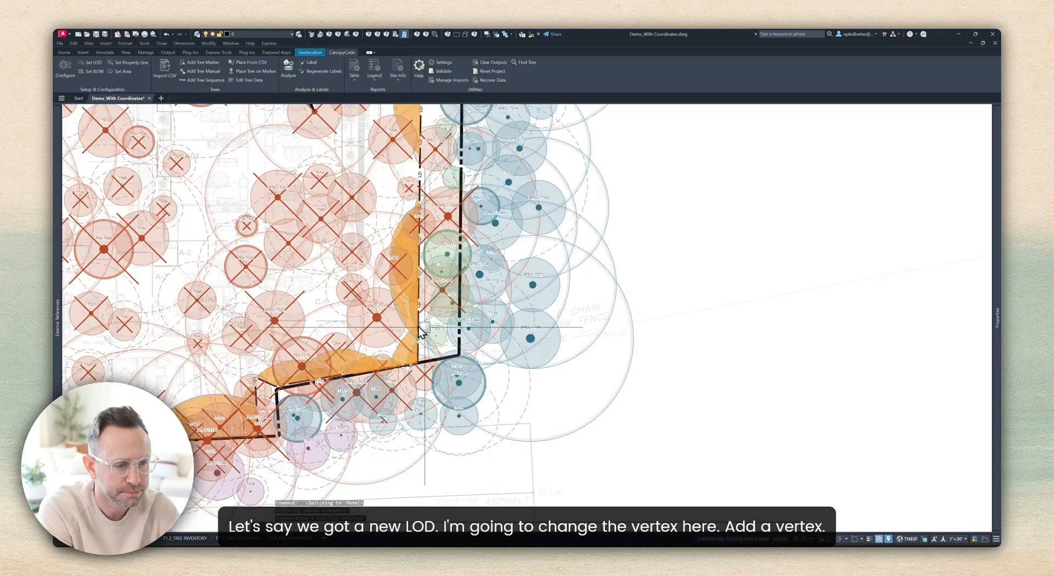
{"action": "scroll", "coordinate": [400, 206], "scroll_direction": "up", "scroll_amount": 6}
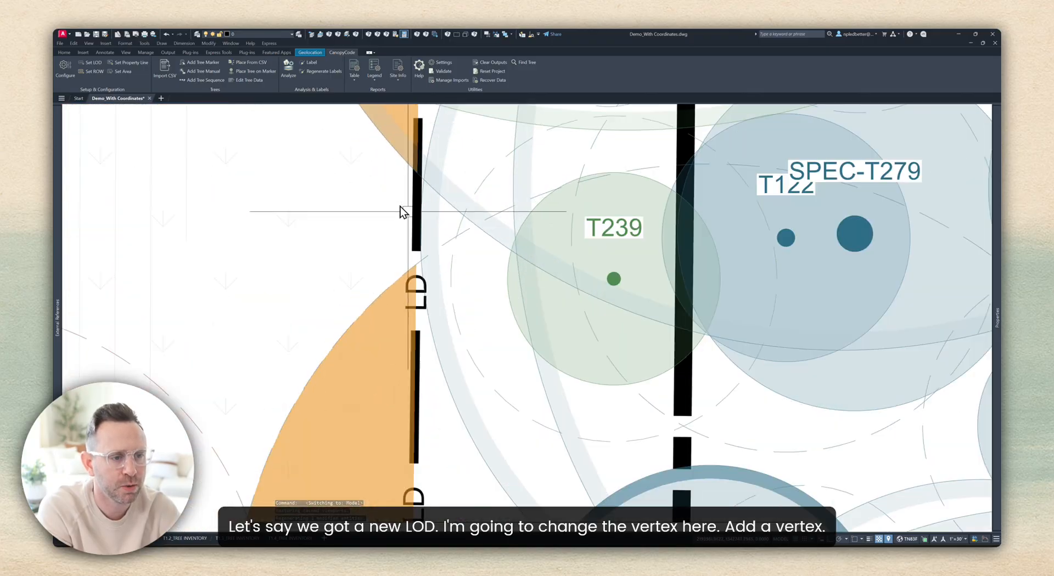
{"action": "scroll", "coordinate": [400, 206], "scroll_direction": "up", "scroll_amount": 2}
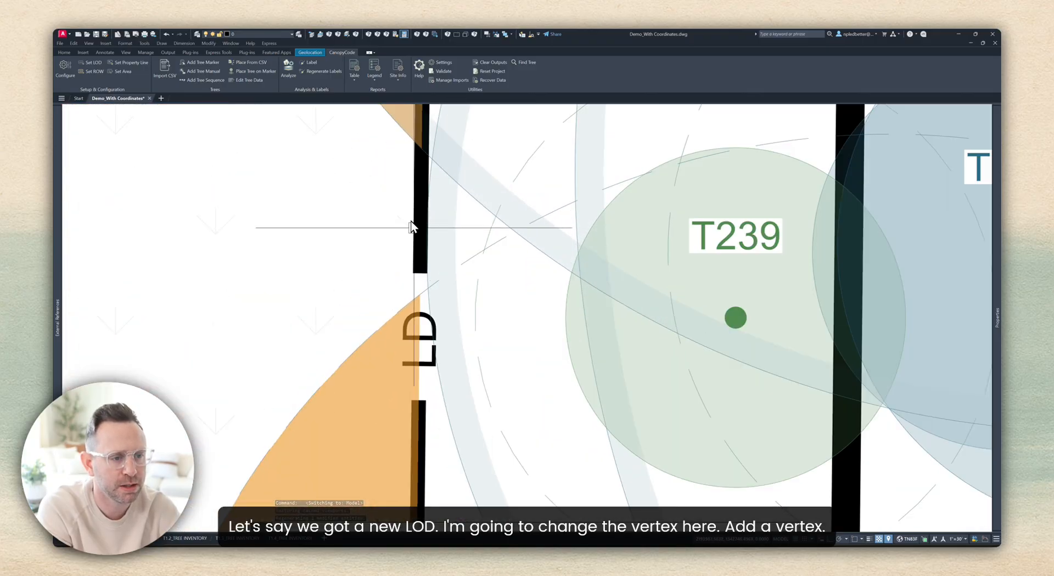
{"action": "left_click", "coordinate": [416, 228]}
{"action": "scroll", "coordinate": [416, 228], "scroll_direction": "down", "scroll_amount": 10}
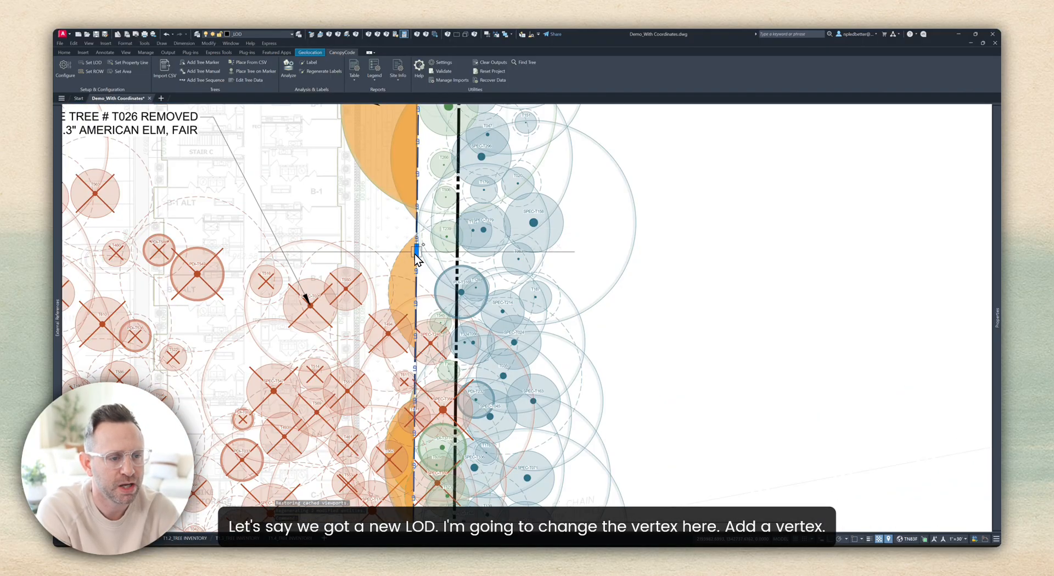
{"action": "left_click", "coordinate": [444, 277]}
{"action": "scroll", "coordinate": [445, 281], "scroll_direction": "down", "scroll_amount": 3}
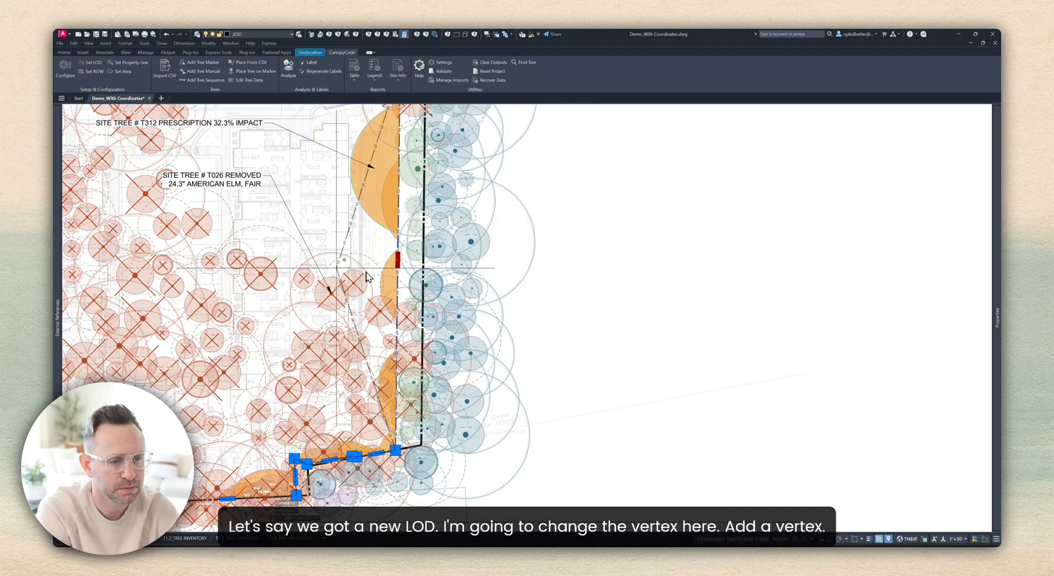
{"action": "scroll", "coordinate": [370, 282], "scroll_direction": "up", "scroll_amount": 1}
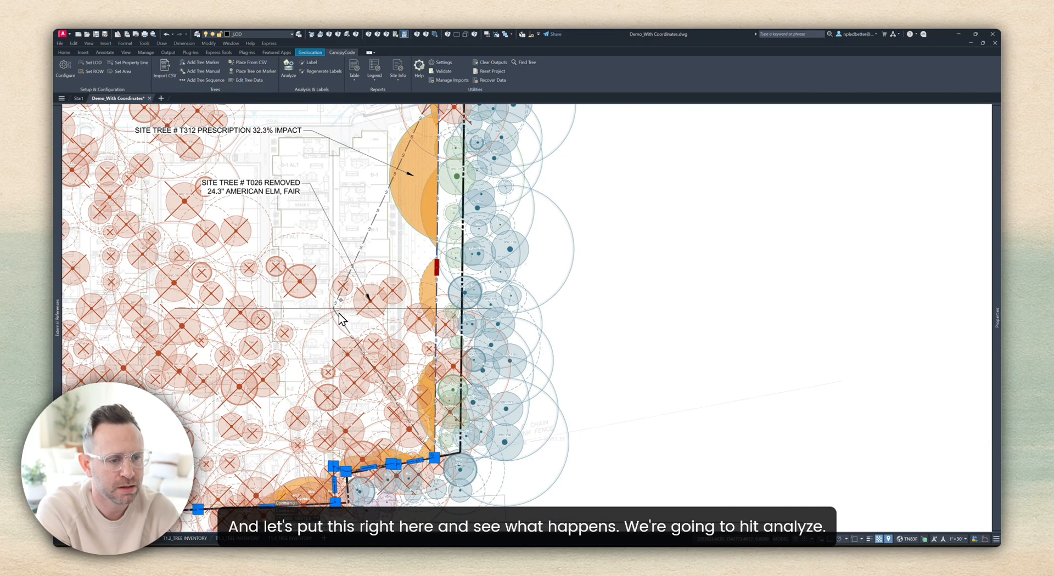
{"action": "left_click", "coordinate": [333, 349]}
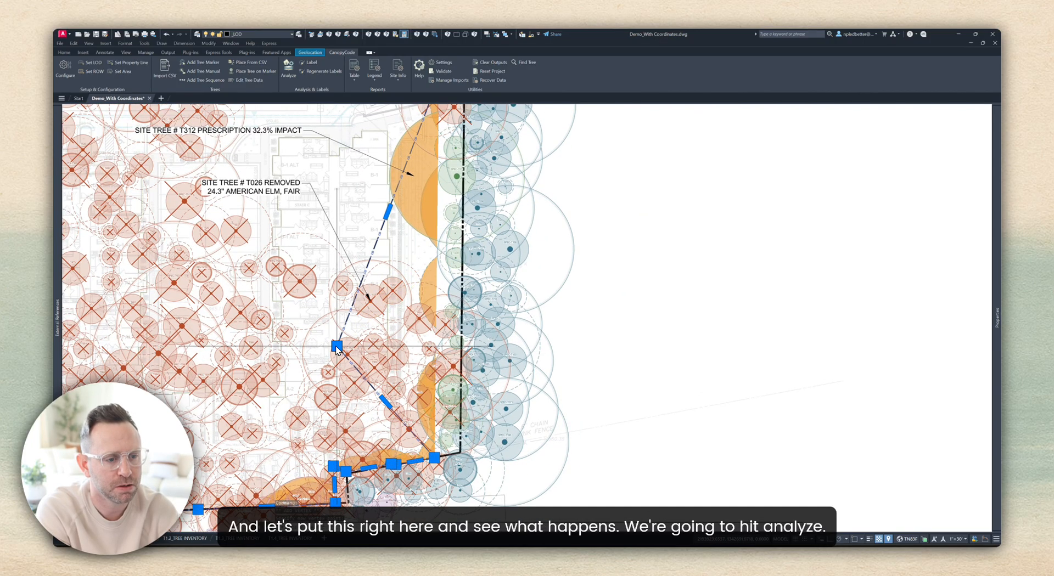
{"action": "middle_click_drag", "start_coordinate": [312, 275], "coordinate": [350, 299]}
{"action": "key", "text": "Escape"}
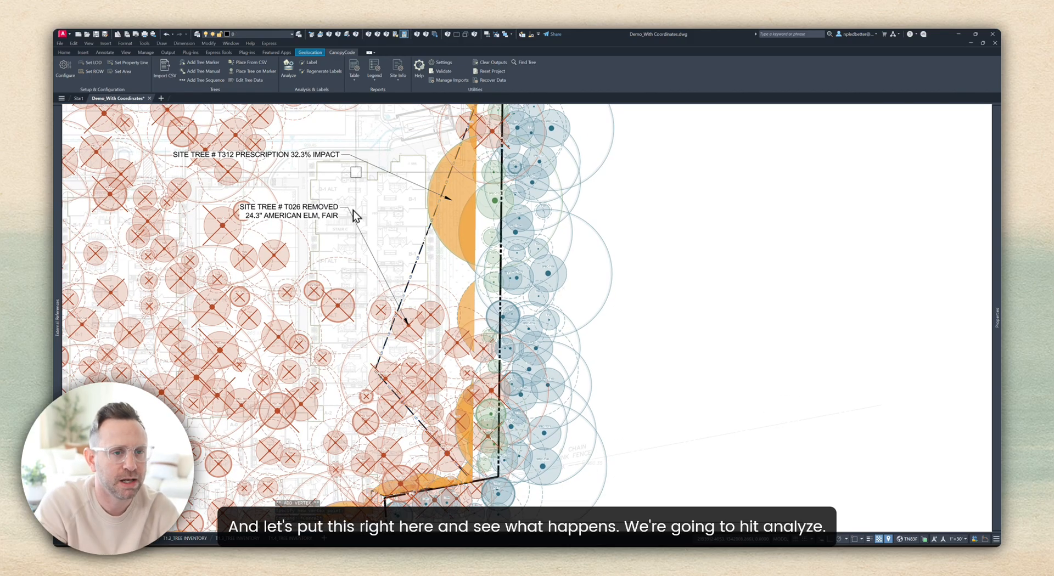
Analyze the trees against the revised LOD and regenerate the table, labels and legend together
{"action": "left_click", "coordinate": [289, 73]}
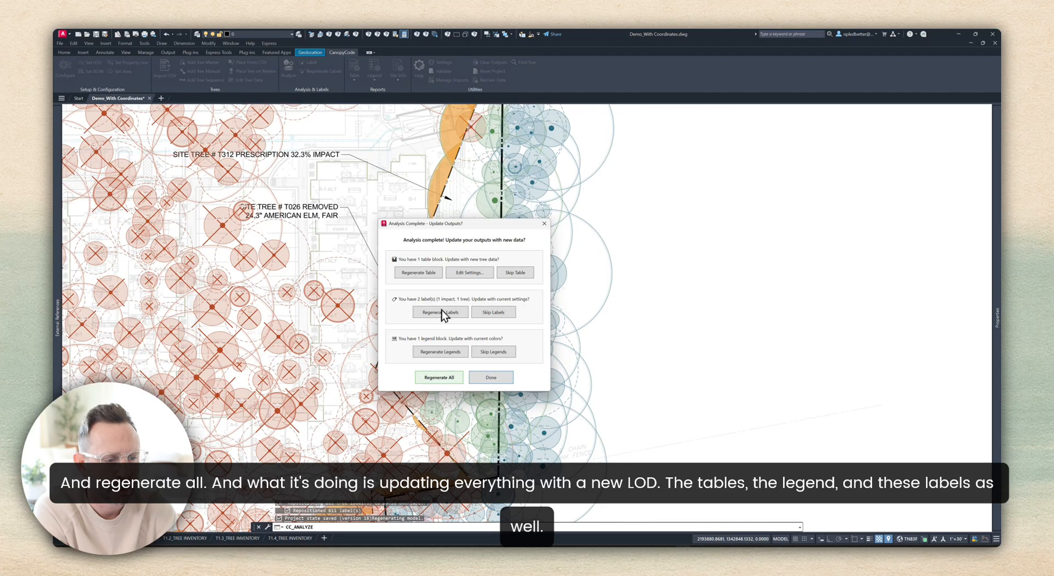
{"action": "left_click", "coordinate": [437, 378]}
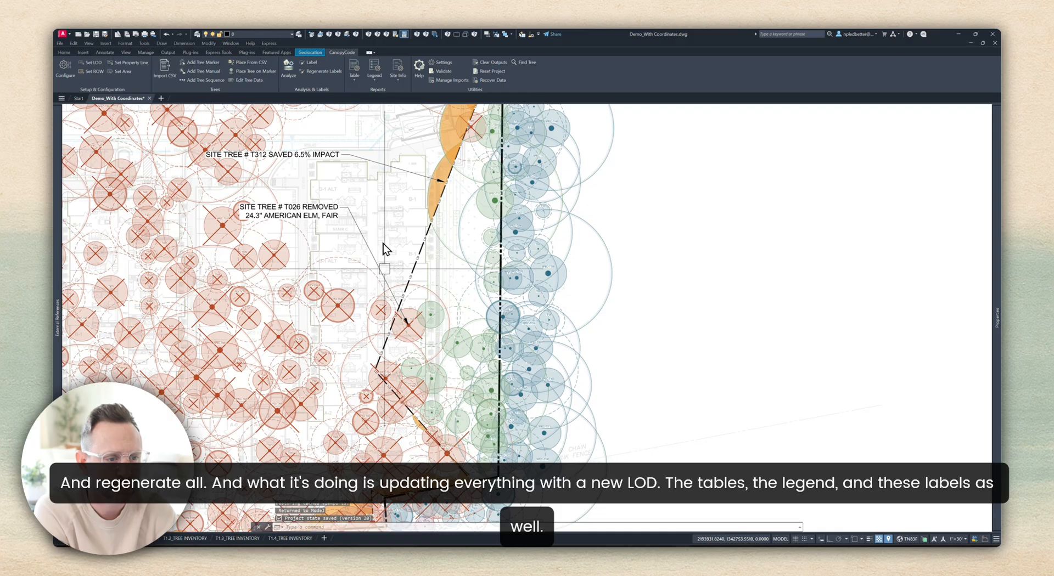
{"action": "middle_click_drag", "start_coordinate": [325, 235], "coordinate": [338, 260]}
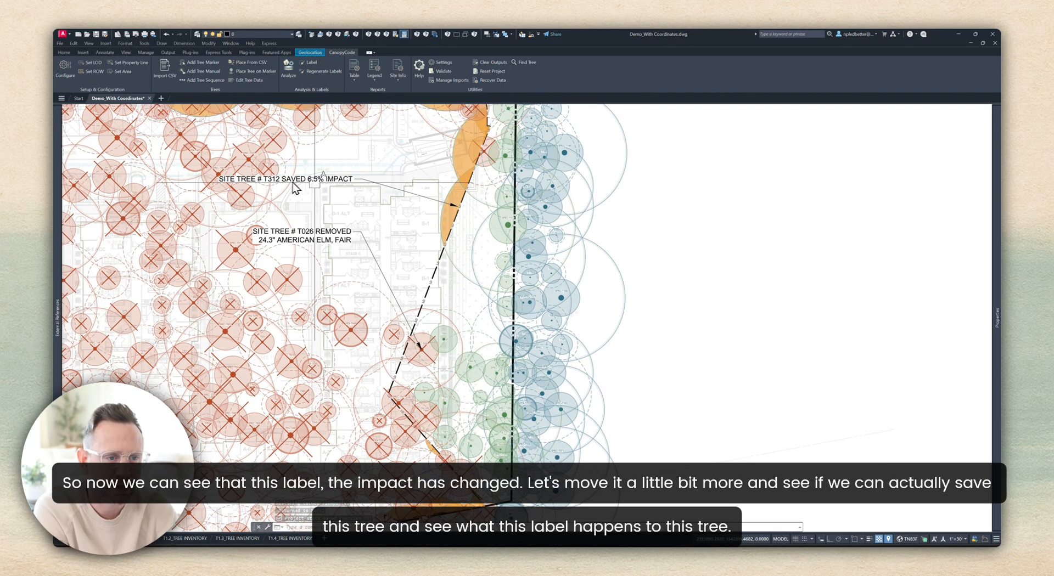
Stretch the inward vertex of the eastern LOD line slightly further west, farther from the labelled tree T026
{"action": "middle_click_drag", "start_coordinate": [373, 299], "coordinate": [377, 266]}
{"action": "left_click", "coordinate": [427, 269]}
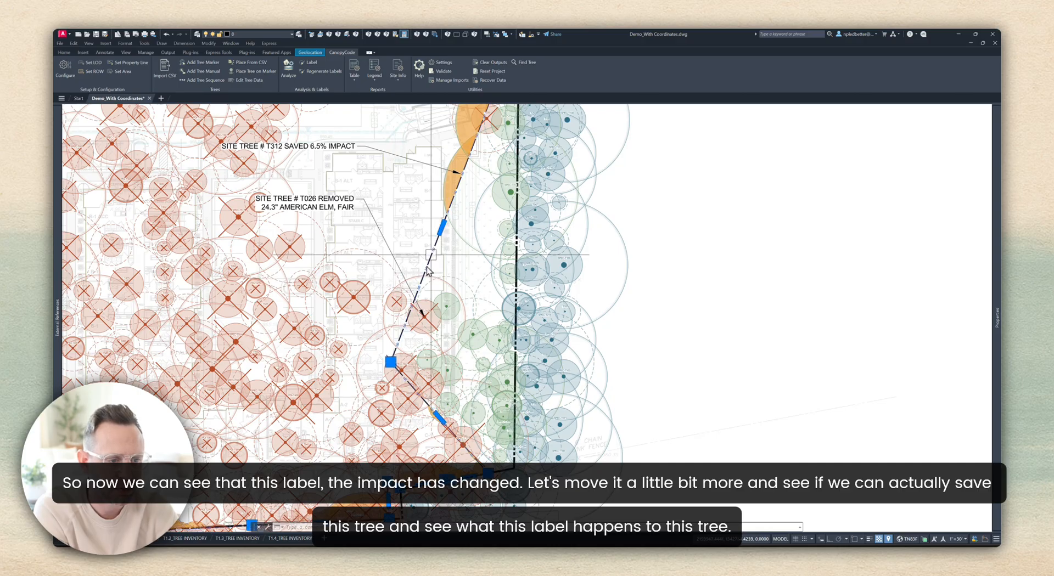
{"action": "scroll", "coordinate": [396, 372], "scroll_direction": "up", "scroll_amount": 4}
{"action": "left_click", "coordinate": [382, 347]}
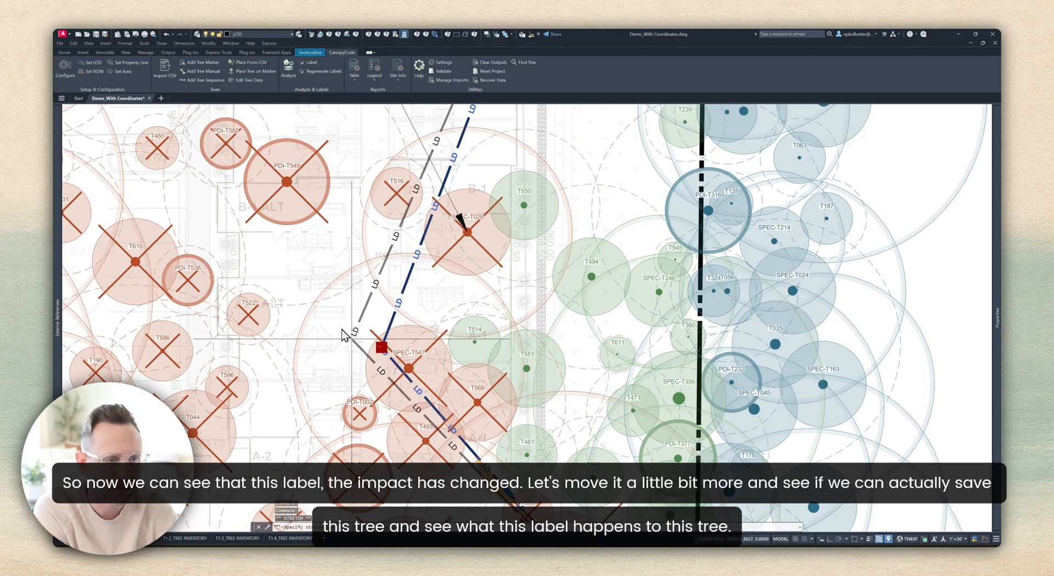
{"action": "left_click", "coordinate": [353, 342]}
{"action": "scroll", "coordinate": [357, 340], "scroll_direction": "down", "scroll_amount": 4}
{"action": "key", "text": "Escape"}
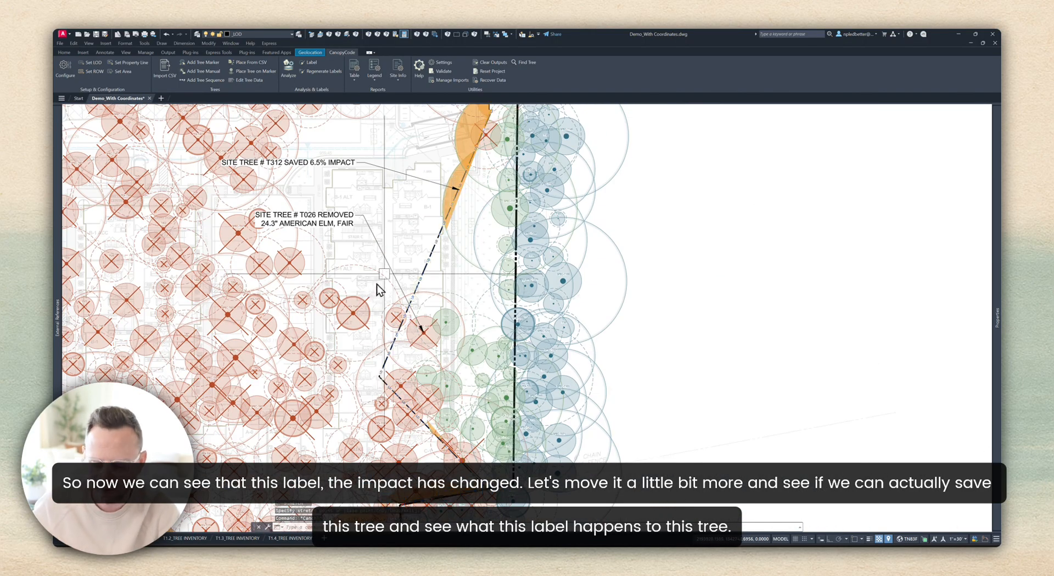
Rerun the analysis for the shifted LOD vertex, regenerate all outputs, and review the labels and inventory tables
{"action": "left_click", "coordinate": [289, 67]}
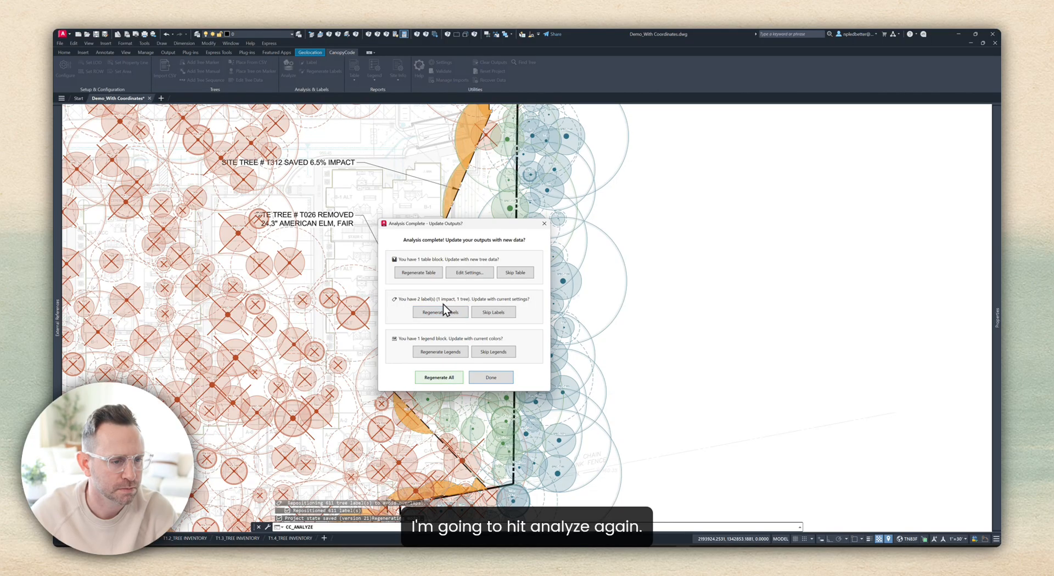
{"action": "left_click", "coordinate": [444, 378]}
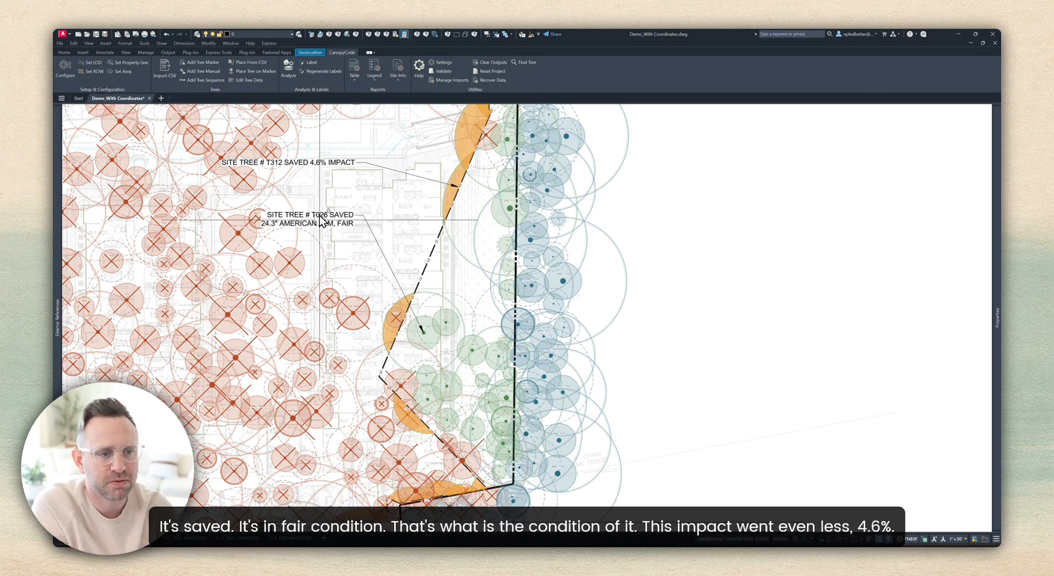
{"action": "scroll", "coordinate": [354, 250], "scroll_direction": "down", "scroll_amount": 3}
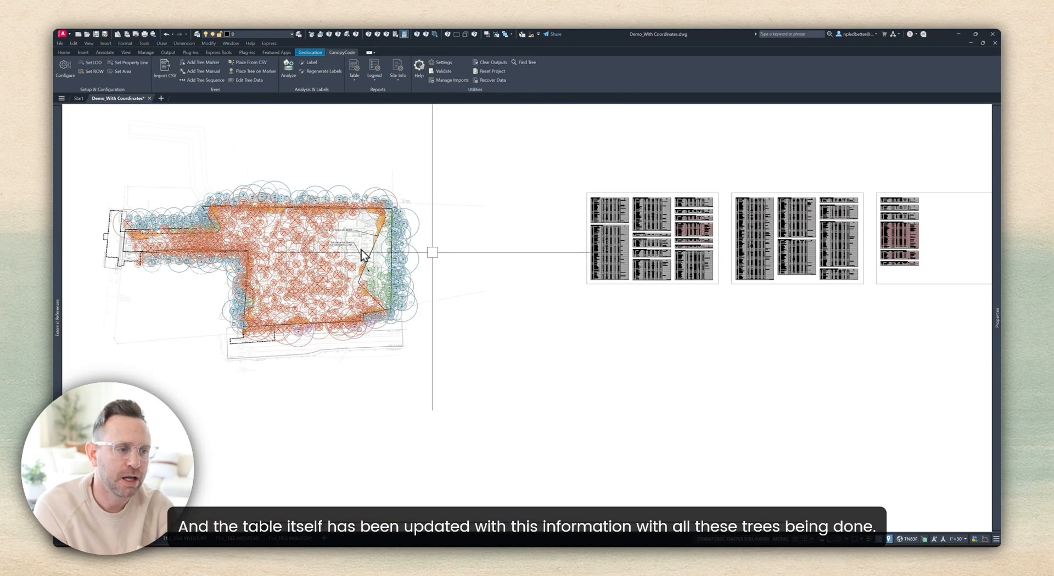
{"action": "scroll", "coordinate": [651, 225], "scroll_direction": "up", "scroll_amount": 1}
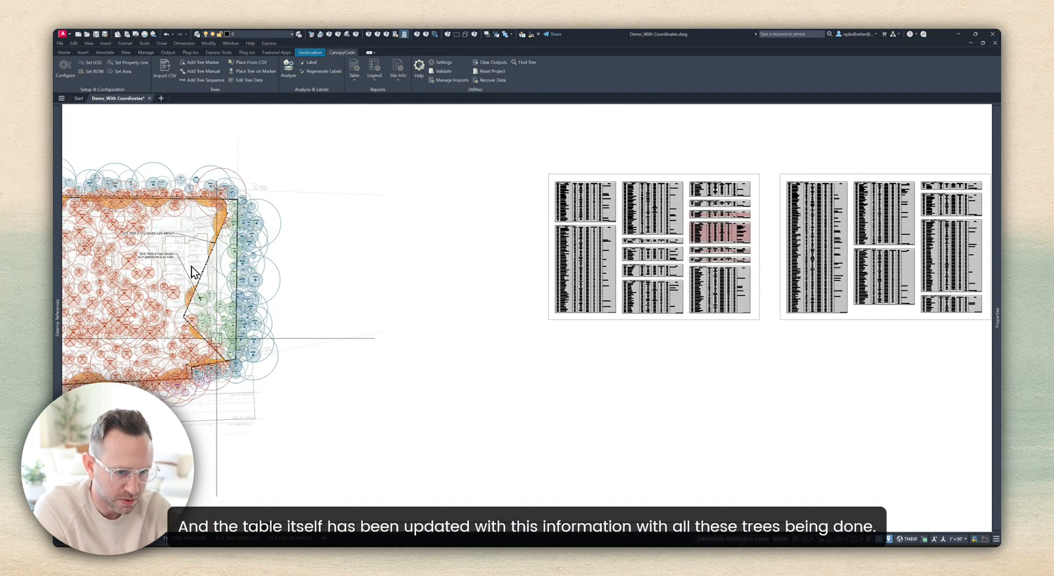
Isolate the layer of the LOD boundary polyline
{"action": "middle_click_drag", "start_coordinate": [216, 302], "coordinate": [355, 313]}
{"action": "scroll", "coordinate": [354, 313], "scroll_direction": "up", "scroll_amount": 5}
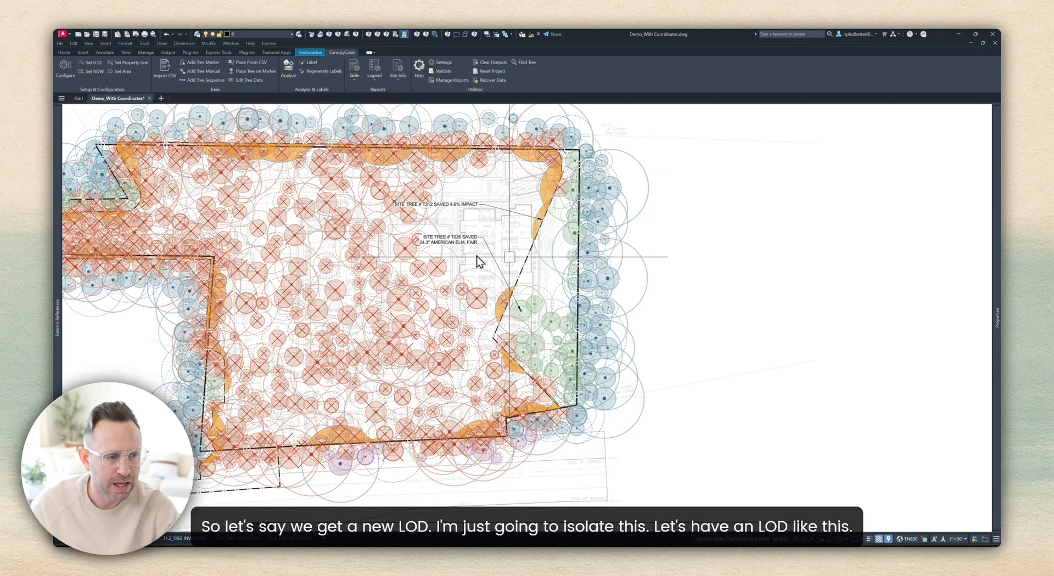
{"action": "scroll", "coordinate": [530, 266], "scroll_direction": "up", "scroll_amount": 3}
{"action": "left_click", "coordinate": [531, 268]}
{"action": "middle_click_drag", "start_coordinate": [460, 285], "coordinate": [487, 281]}
{"action": "type", "text": "layiso"}
{"action": "key", "text": "Return"}
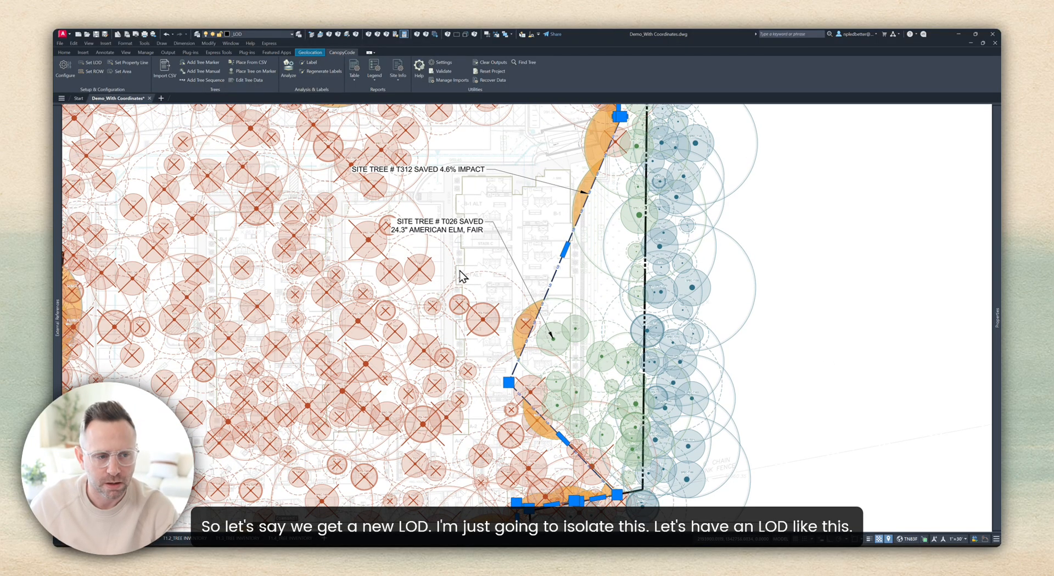
Draw a rectangle in the middle of the area enclosed by the LOD boundary
{"action": "scroll", "coordinate": [324, 269], "scroll_direction": "down", "scroll_amount": 3}
{"action": "middle_click_drag", "start_coordinate": [323, 269], "coordinate": [418, 268]}
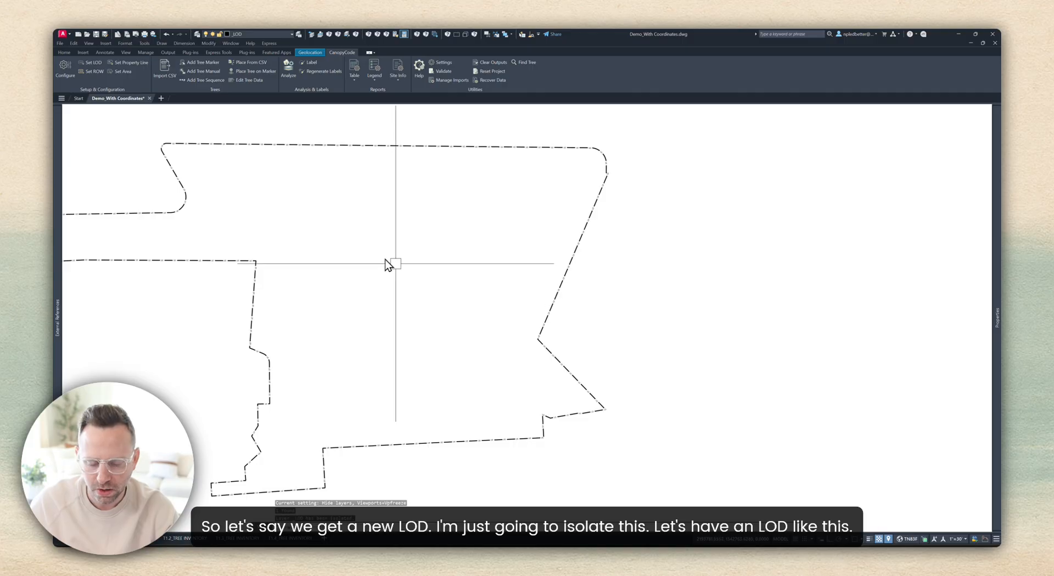
{"action": "type", "text": "rec"}
{"action": "key", "text": "Return"}
{"action": "left_click", "coordinate": [313, 219]}
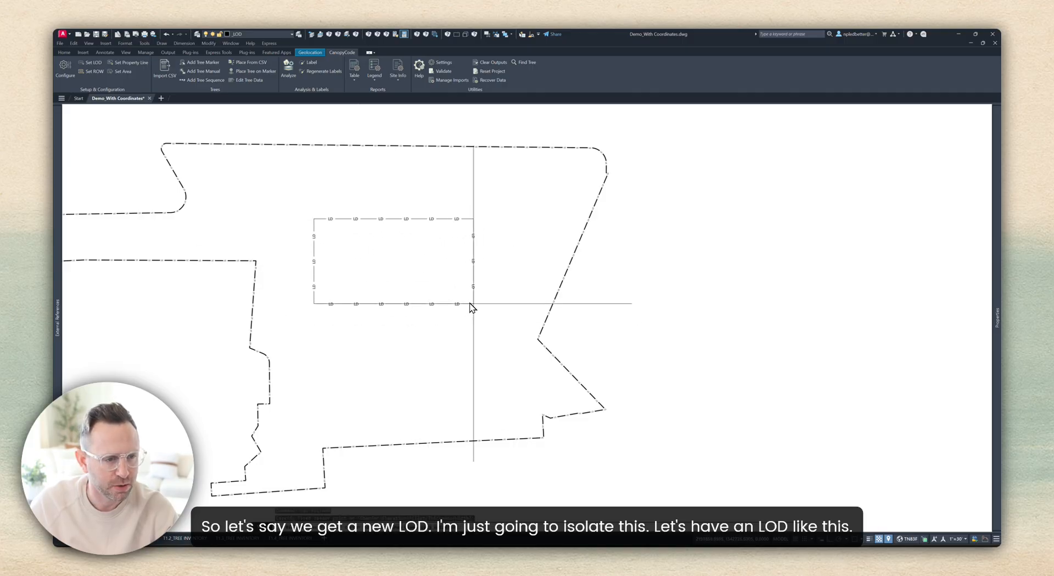
{"action": "left_click", "coordinate": [472, 305]}
{"action": "left_click", "coordinate": [354, 312]}
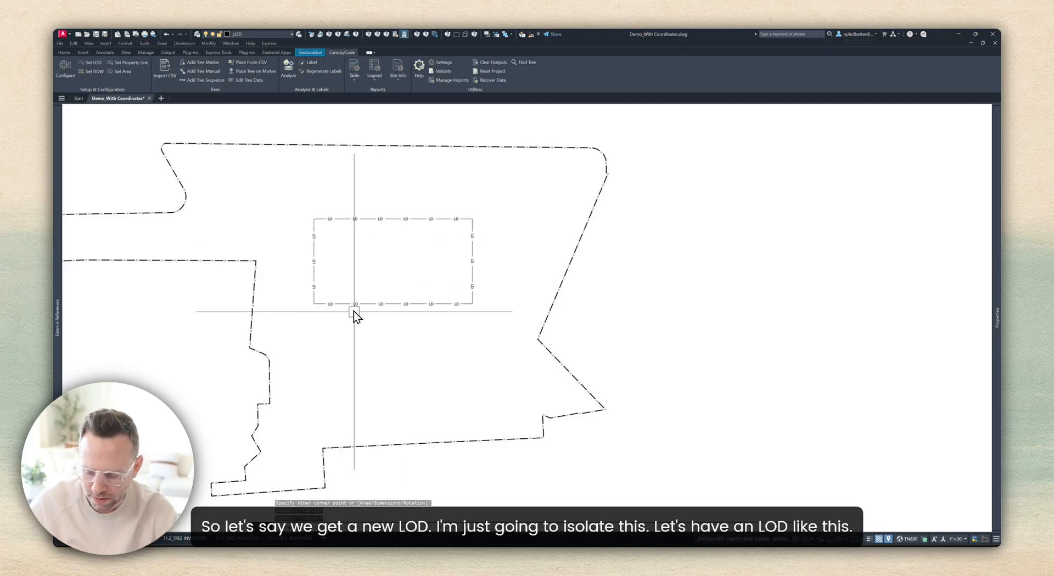
Draw a larger rectangle enclosing the first one, still inside the LOD boundary
{"action": "type", "text": "rec"}
{"action": "key", "text": "Return"}
{"action": "left_click", "coordinate": [279, 193]}
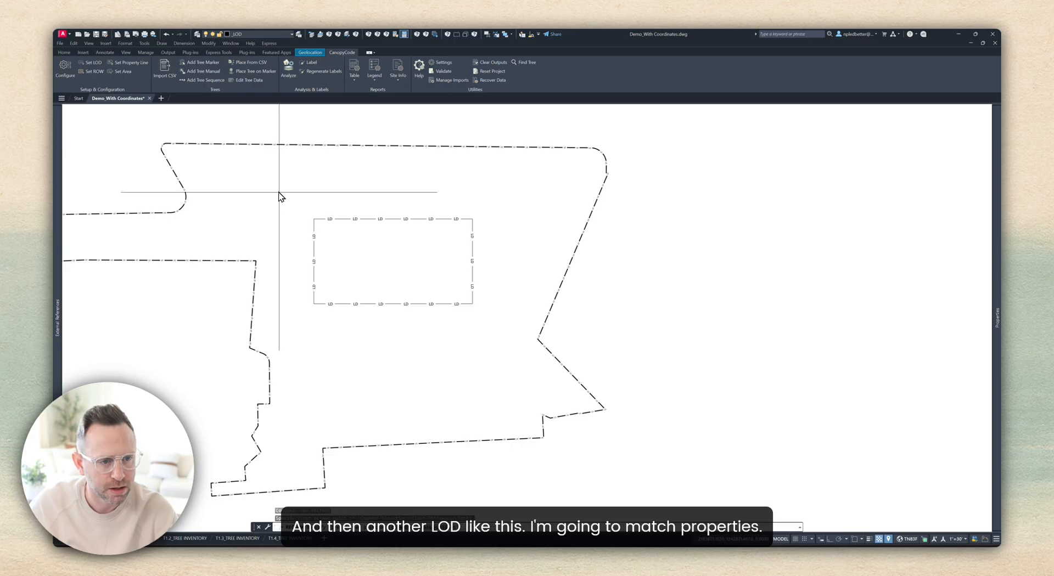
{"action": "left_click", "coordinate": [513, 373]}
Match both rectangles' properties to the existing LOD boundary and restore the previous layer state
{"action": "type", "text": "ma"}
{"action": "key", "text": "Return"}
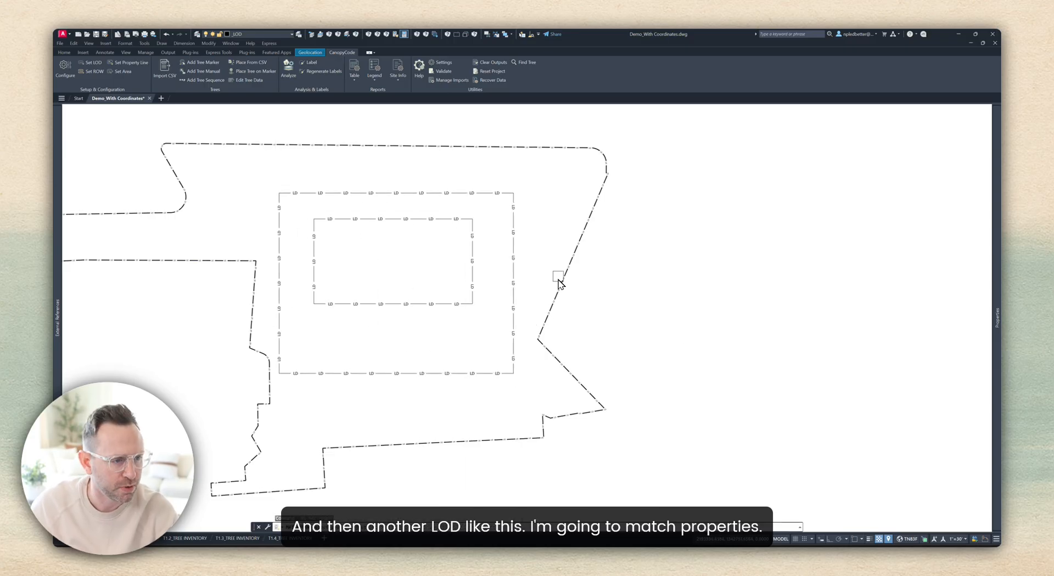
{"action": "left_click", "coordinate": [513, 270]}
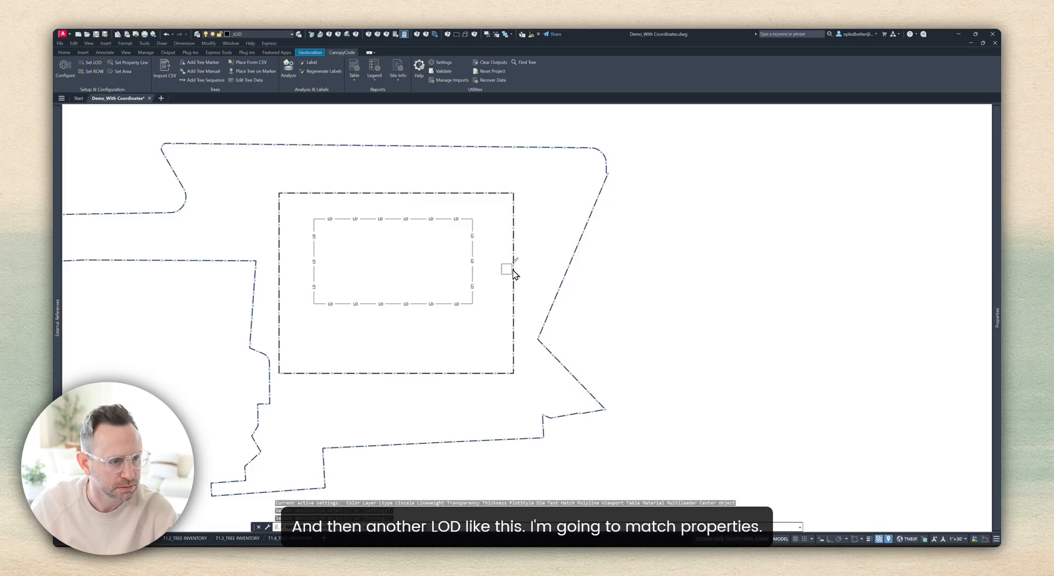
{"action": "left_click", "coordinate": [472, 264]}
{"action": "type", "text": "aa"}
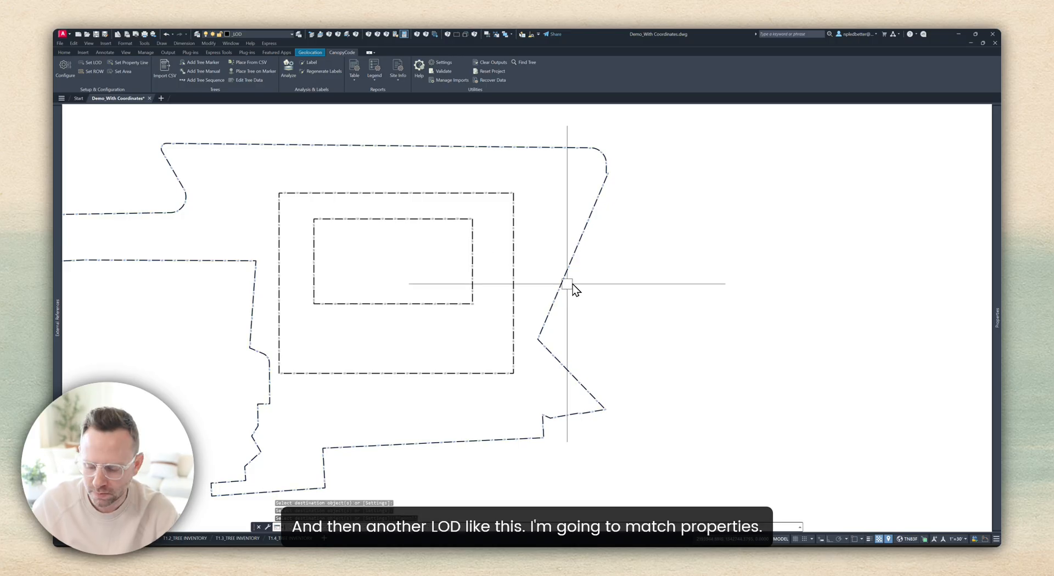
{"action": "key", "text": "Return"}
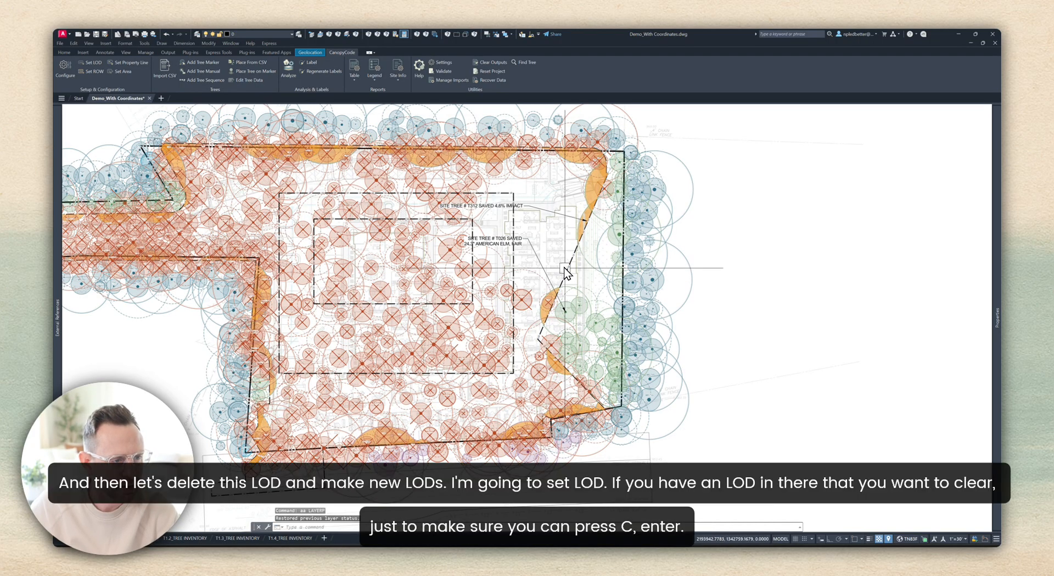
Delete the original LOD boundary polyline and clear the project's existing LOD assignment
{"action": "left_click", "coordinate": [565, 273]}
{"action": "key", "text": "Delete"}
{"action": "middle_click_drag", "start_coordinate": [567, 261], "coordinate": [585, 251]}
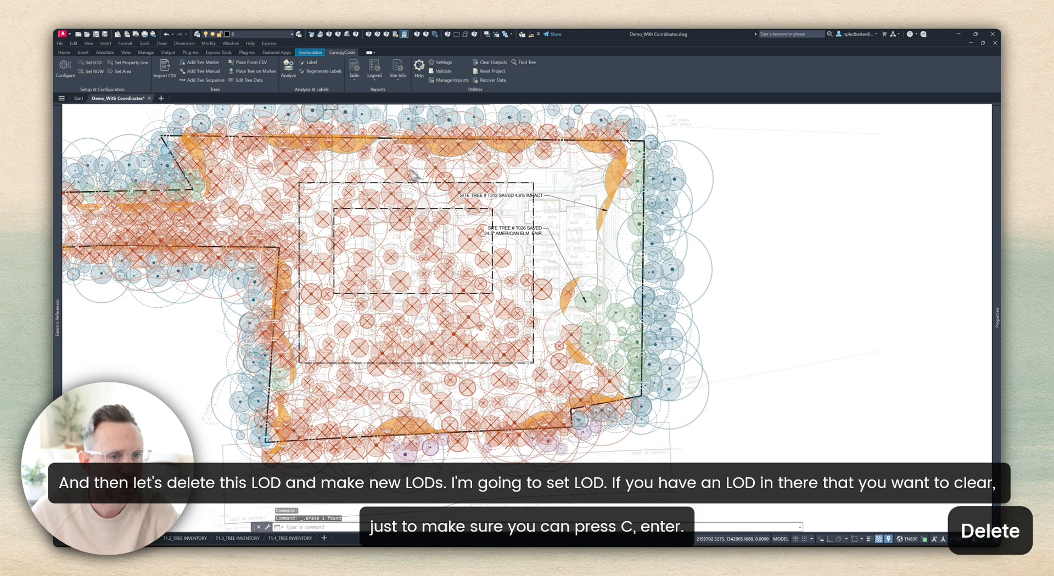
{"action": "left_click", "coordinate": [92, 63]}
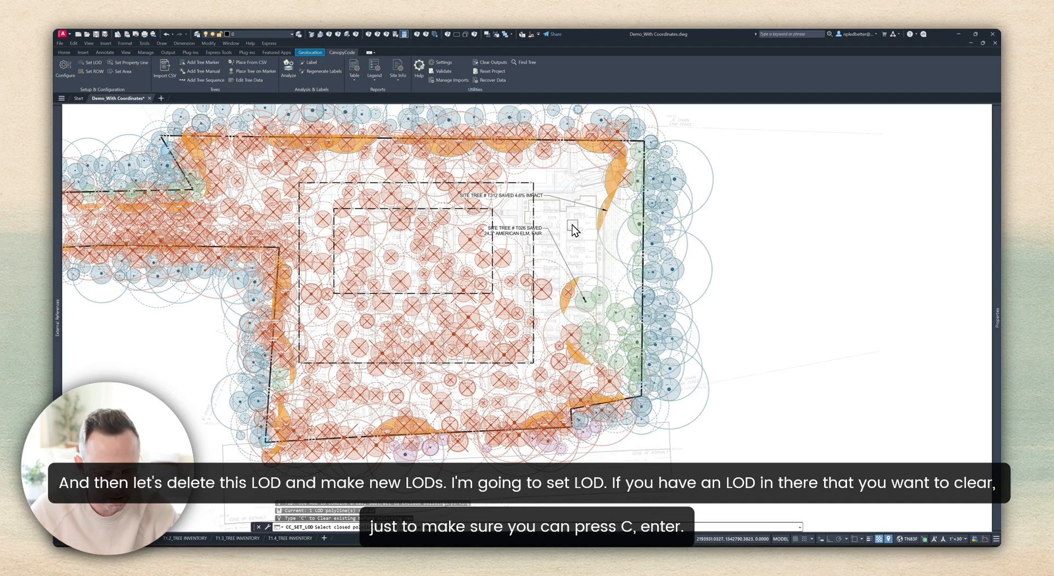
{"action": "type", "text": "C"}
{"action": "key", "text": "Return"}
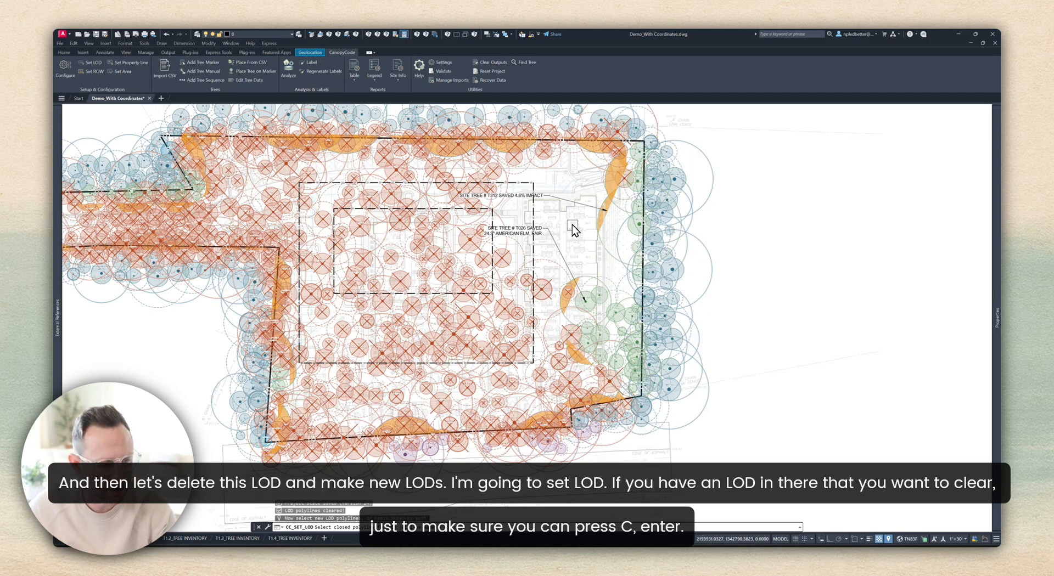
{"action": "key", "text": "Return"}
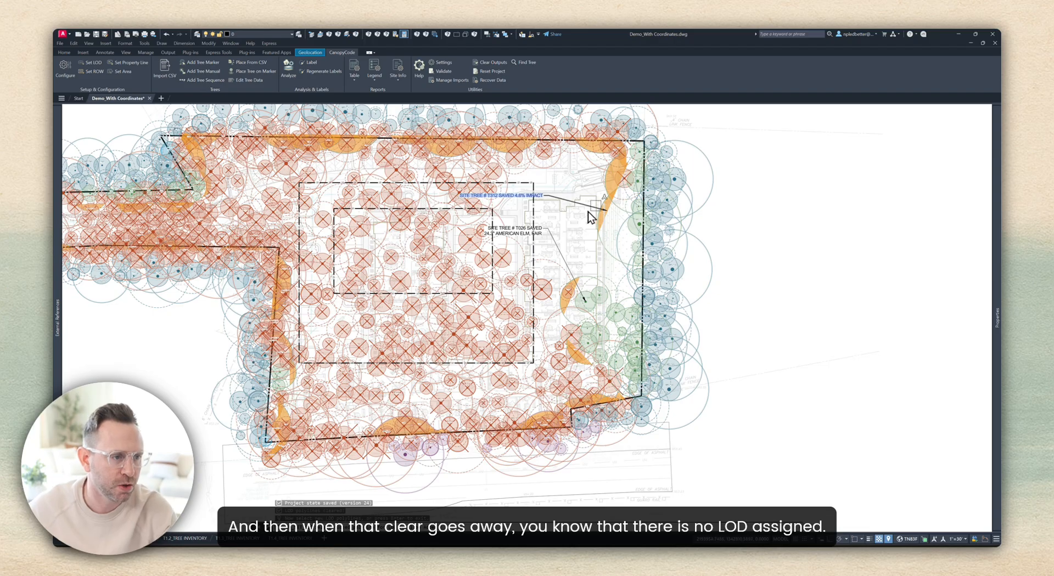
Assign the outer rectangle as the LOD, subtract the inner rectangle's area from it, and finish the selection
{"action": "scroll", "coordinate": [571, 222], "scroll_direction": "up", "scroll_amount": 4}
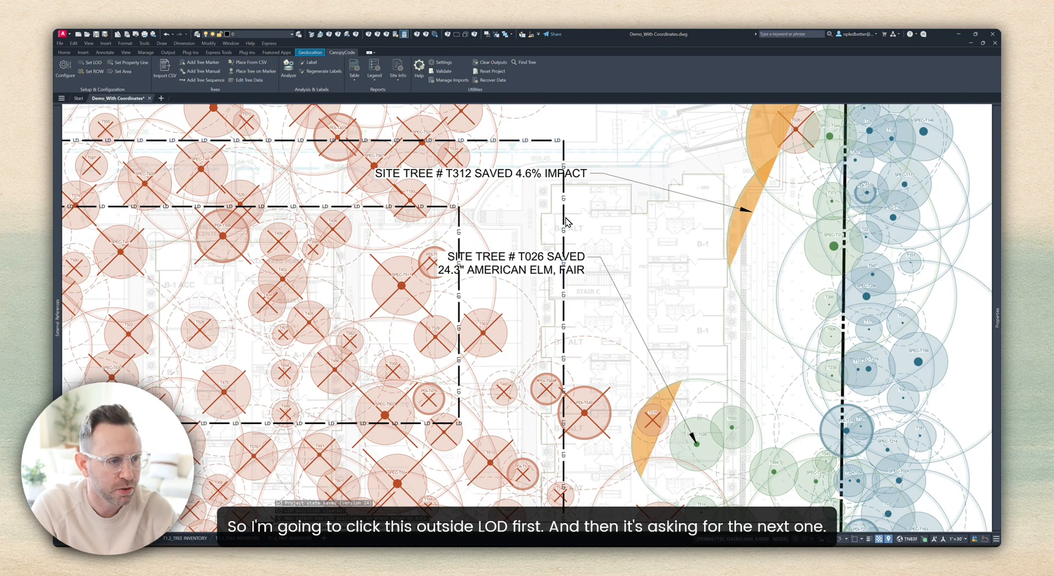
{"action": "left_click", "coordinate": [565, 222]}
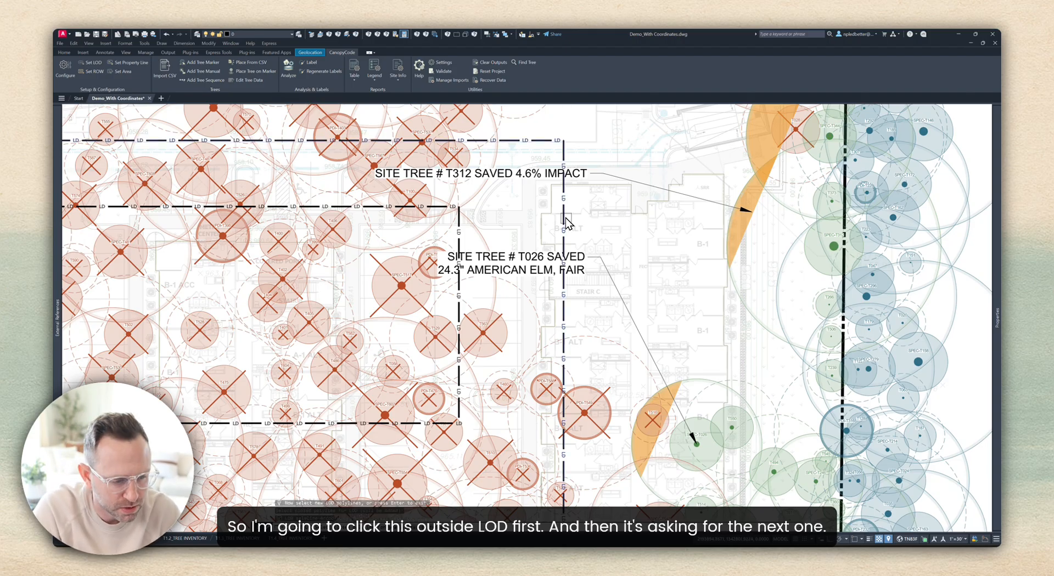
{"action": "left_click", "coordinate": [458, 236]}
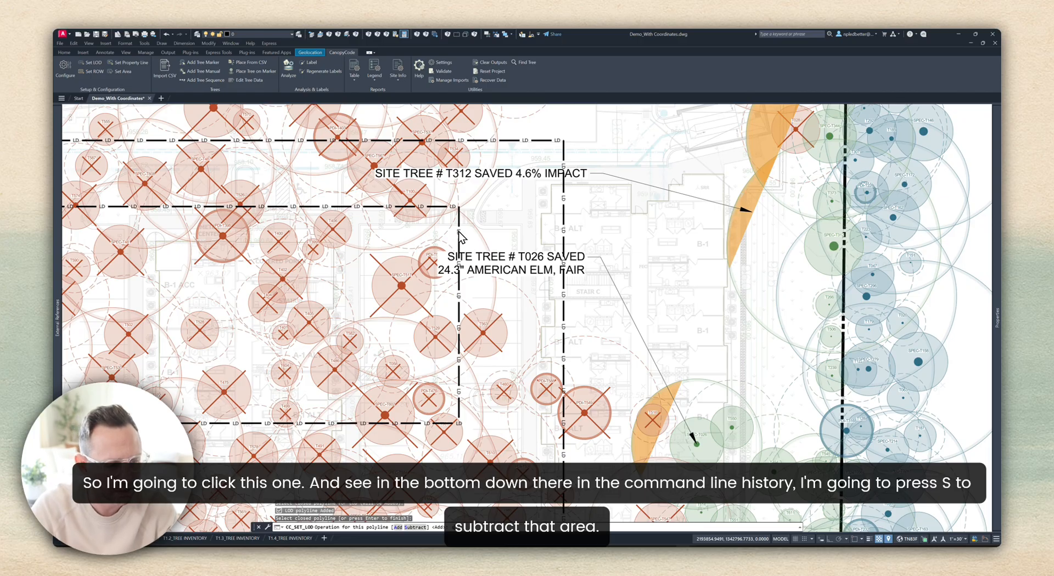
{"action": "type", "text": "s"}
{"action": "key", "text": "Return"}
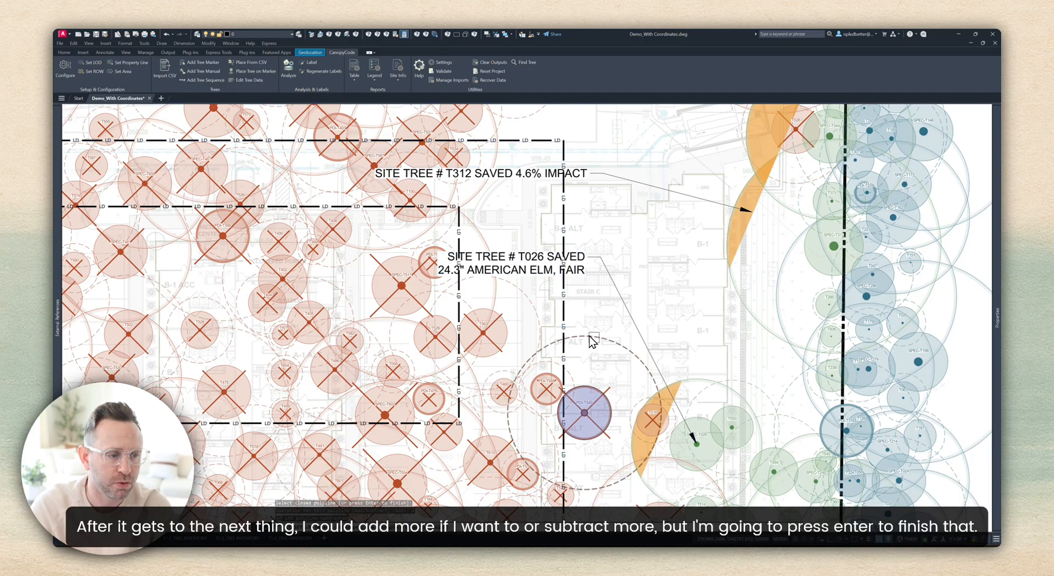
{"action": "key", "text": "Return"}
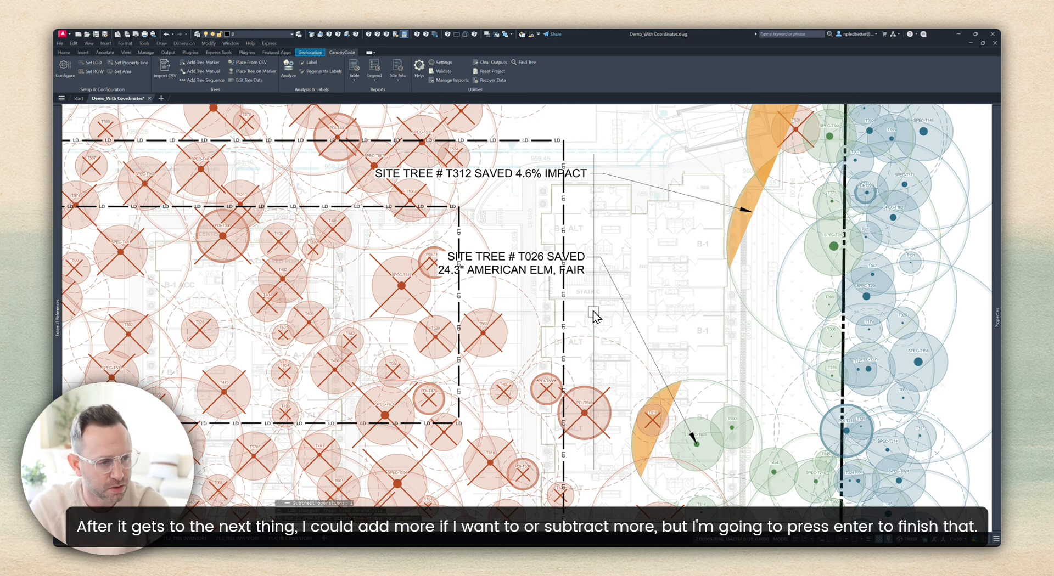
Analyze the trees with the new LOD, remove the unnecessary impact label, and regenerate all outputs
{"action": "scroll", "coordinate": [594, 314], "scroll_direction": "down", "scroll_amount": 3}
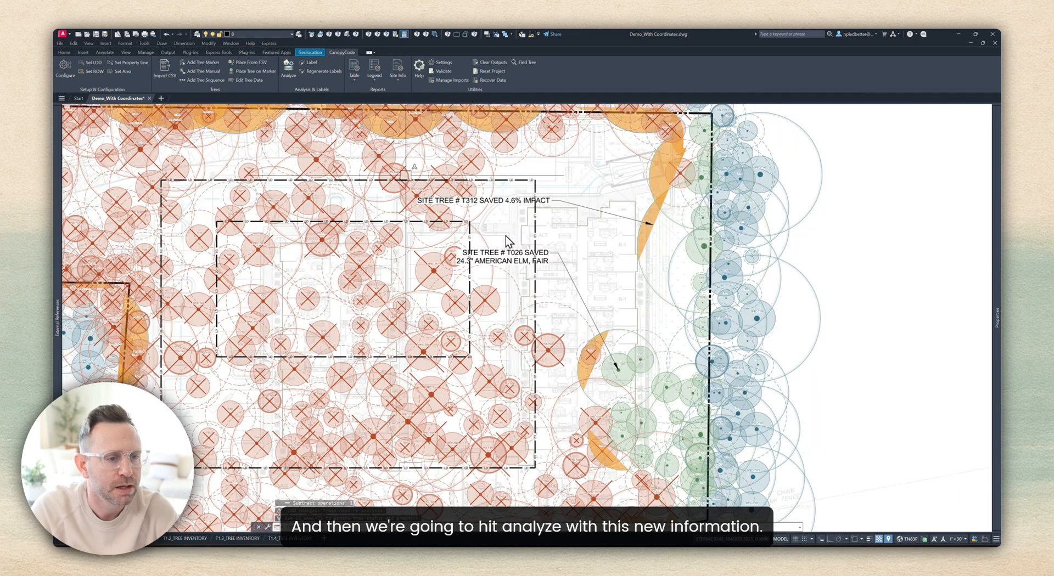
{"action": "left_click", "coordinate": [288, 71]}
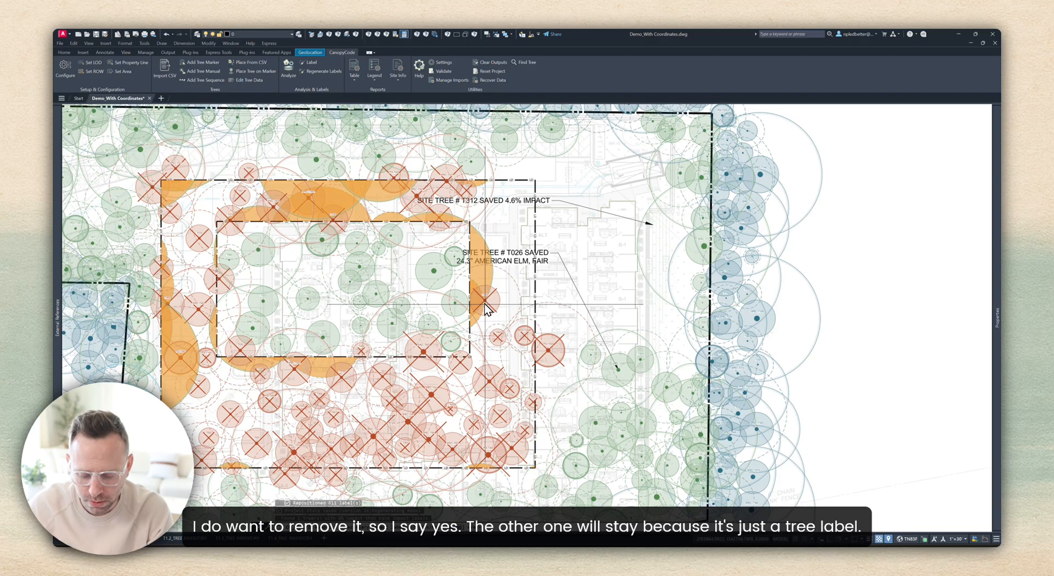
{"action": "type", "text": "y"}
{"action": "key", "text": "Return"}
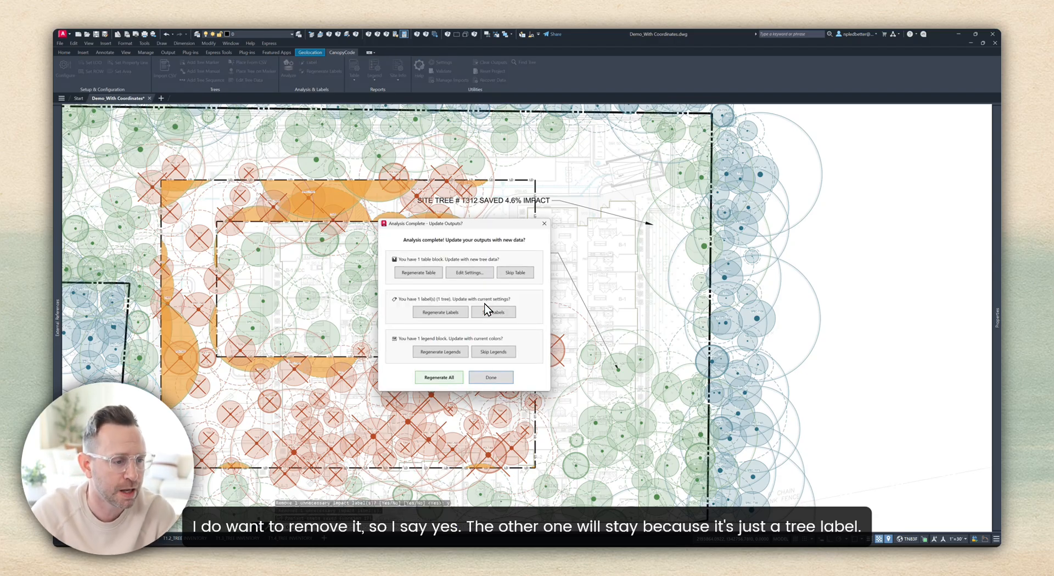
{"action": "left_click", "coordinate": [453, 376]}
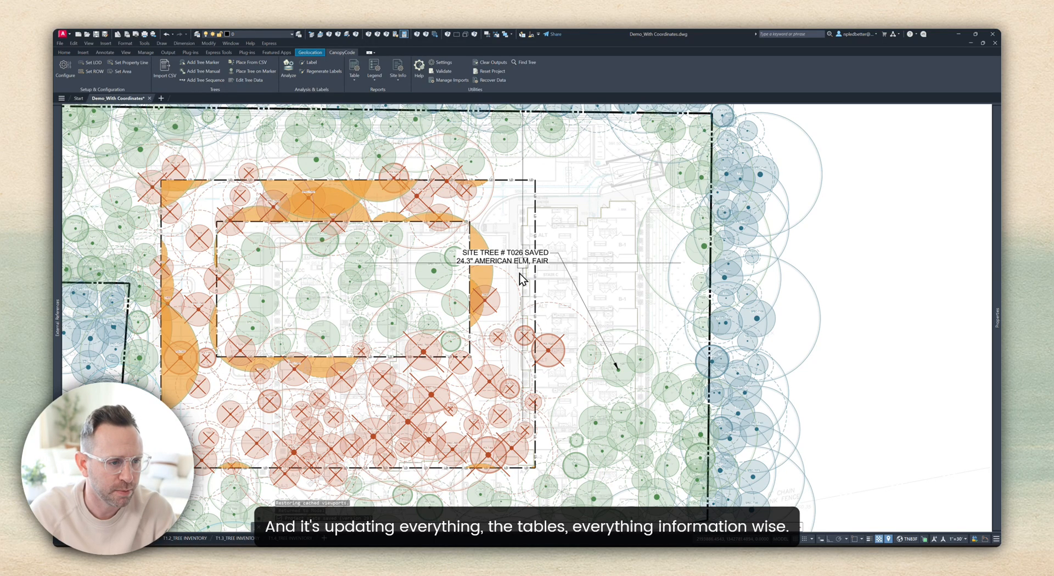
Move the text of the tree T026 label to the east side of its tree, across the eastern property line
{"action": "left_click", "coordinate": [530, 261]}
{"action": "scroll", "coordinate": [574, 260], "scroll_direction": "up", "scroll_amount": 5}
{"action": "left_click", "coordinate": [532, 242]}
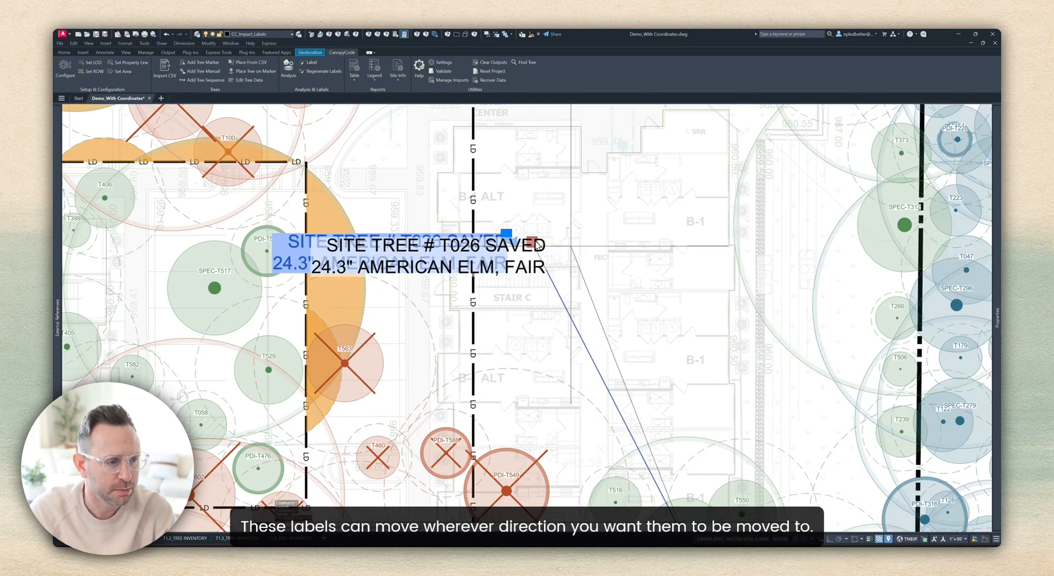
{"action": "scroll", "coordinate": [665, 244], "scroll_direction": "down", "scroll_amount": 4}
{"action": "left_click", "coordinate": [878, 290]}
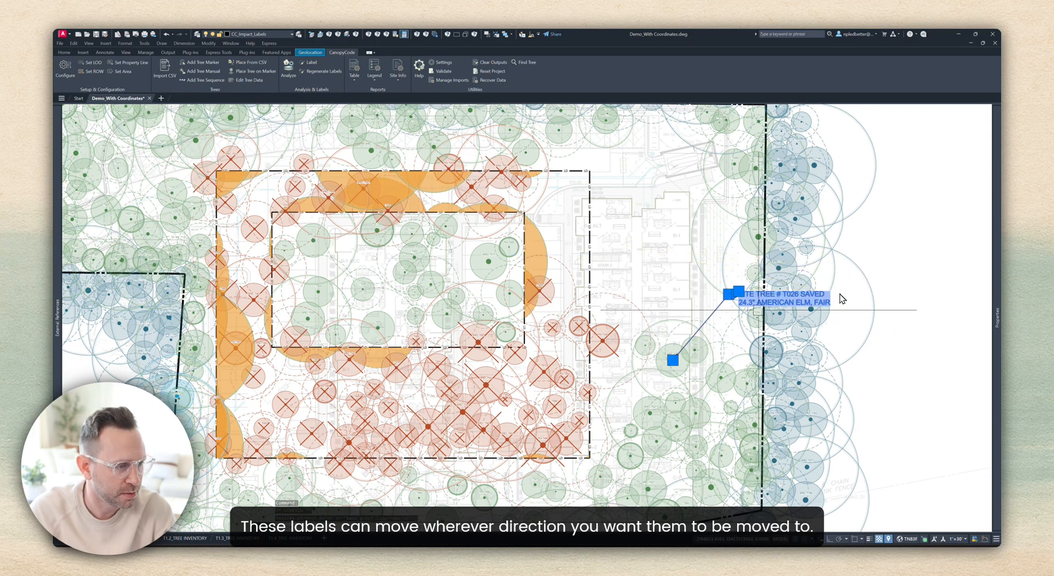
{"action": "key", "text": "Escape"}
{"action": "middle_click_drag", "start_coordinate": [589, 278], "coordinate": [596, 275]}
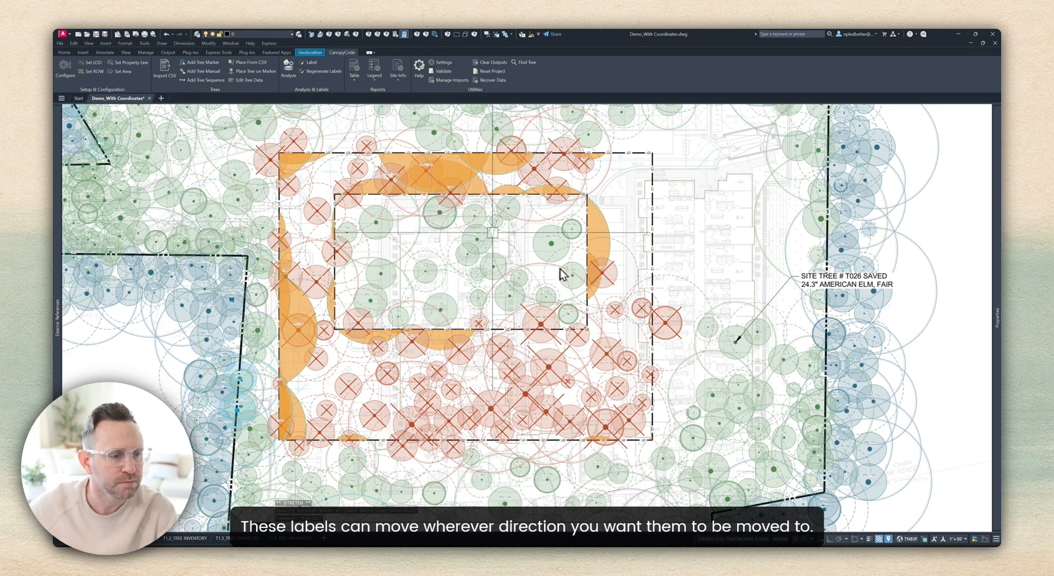
{"action": "middle_click_drag", "start_coordinate": [442, 194], "coordinate": [421, 217]}
{"action": "middle_click_drag", "start_coordinate": [483, 281], "coordinate": [459, 273]}
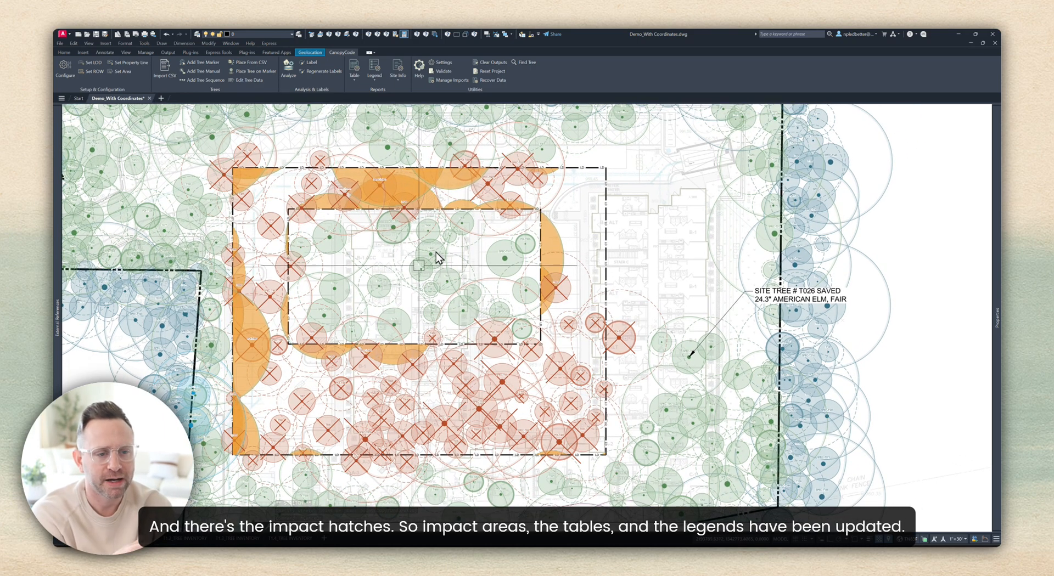
{"action": "middle_click_drag", "start_coordinate": [500, 240], "coordinate": [423, 251]}
{"action": "middle_click_drag", "start_coordinate": [487, 266], "coordinate": [461, 273]}
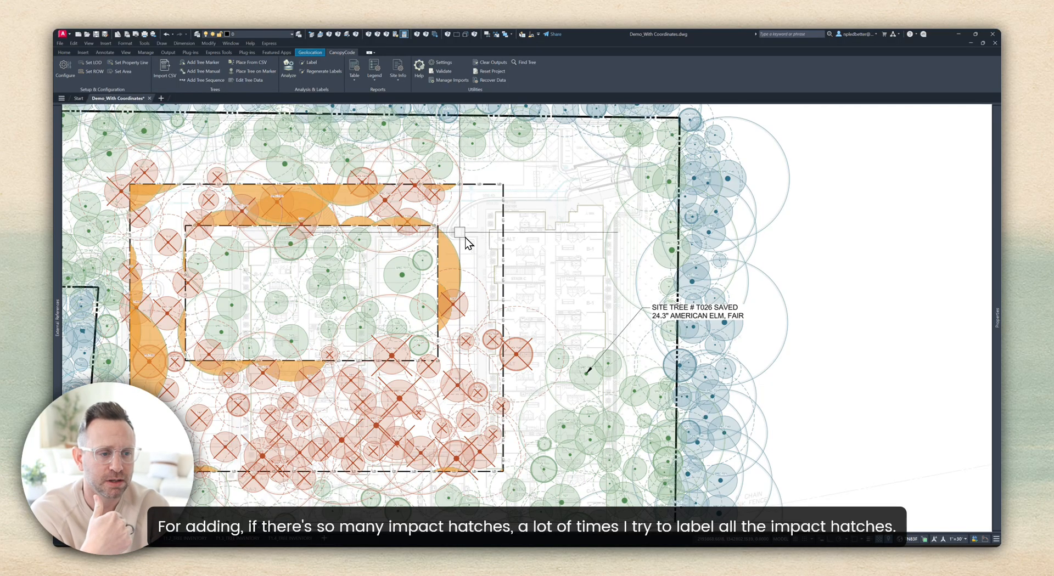
Validate the project data, zoom to tree T061 from the unlabeled impact hatches, and regenerate the drawing to clear its highlight
{"action": "left_click", "coordinate": [439, 72]}
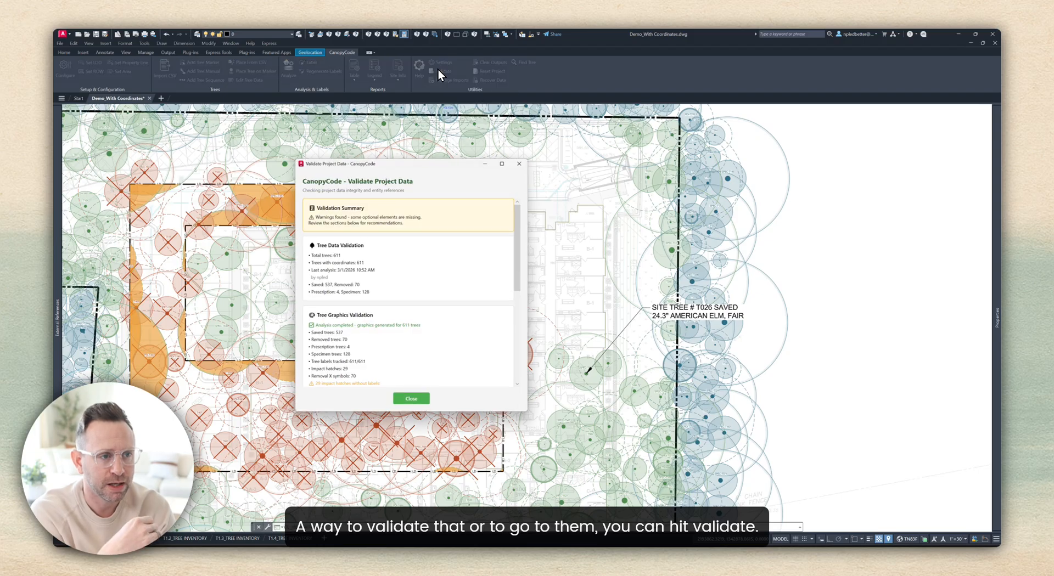
{"action": "scroll", "coordinate": [476, 247], "scroll_direction": "down", "scroll_amount": 3}
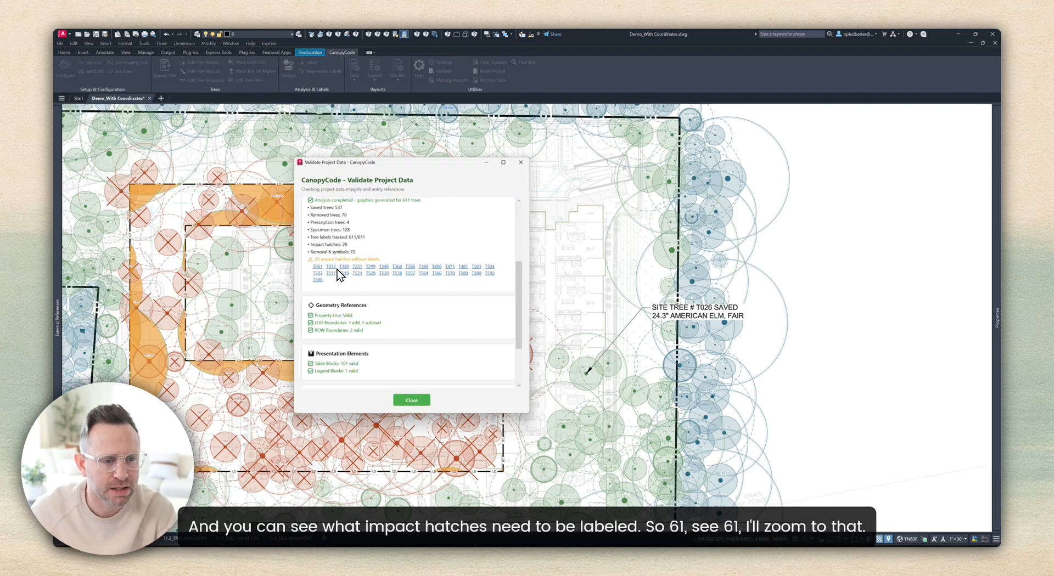
{"action": "left_click", "coordinate": [317, 267]}
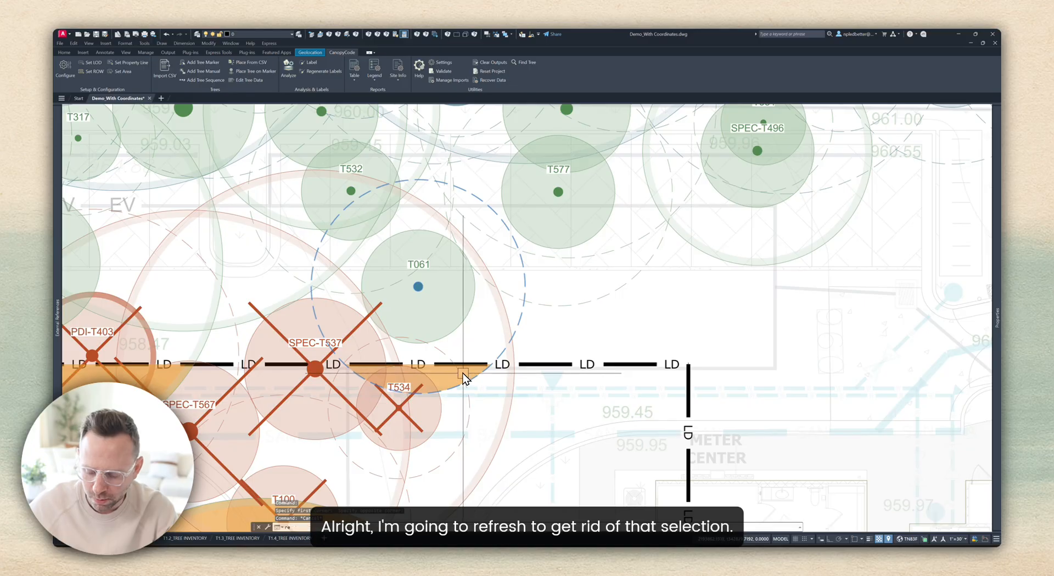
{"action": "type", "text": "re"}
{"action": "key", "text": "Return"}
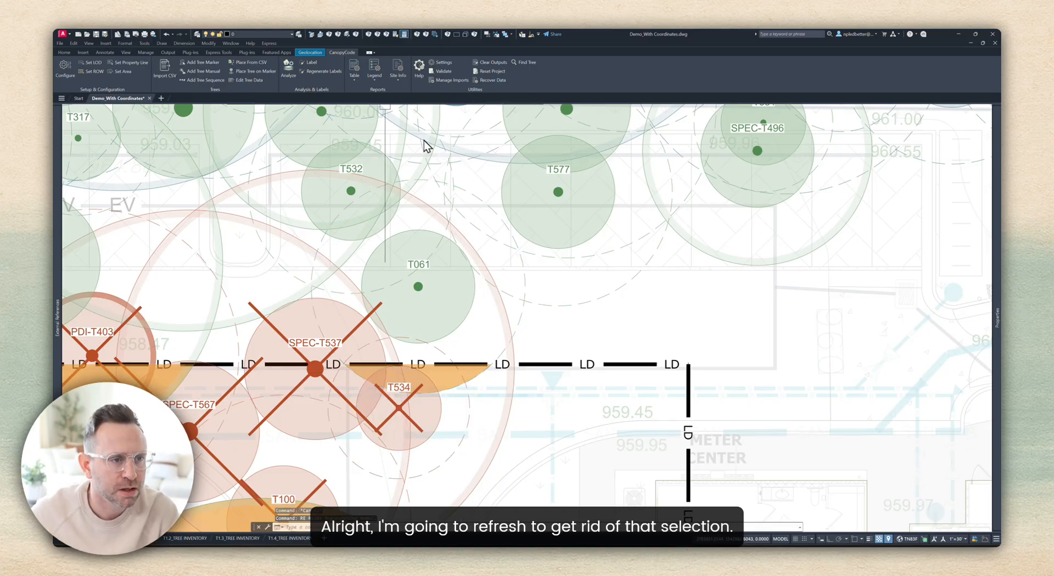
Label the impact hatch of tree T061, placing the label text northeast of the hatch, and finish labeling
{"action": "left_click", "coordinate": [310, 61]}
{"action": "scroll", "coordinate": [468, 368], "scroll_direction": "up", "scroll_amount": 1}
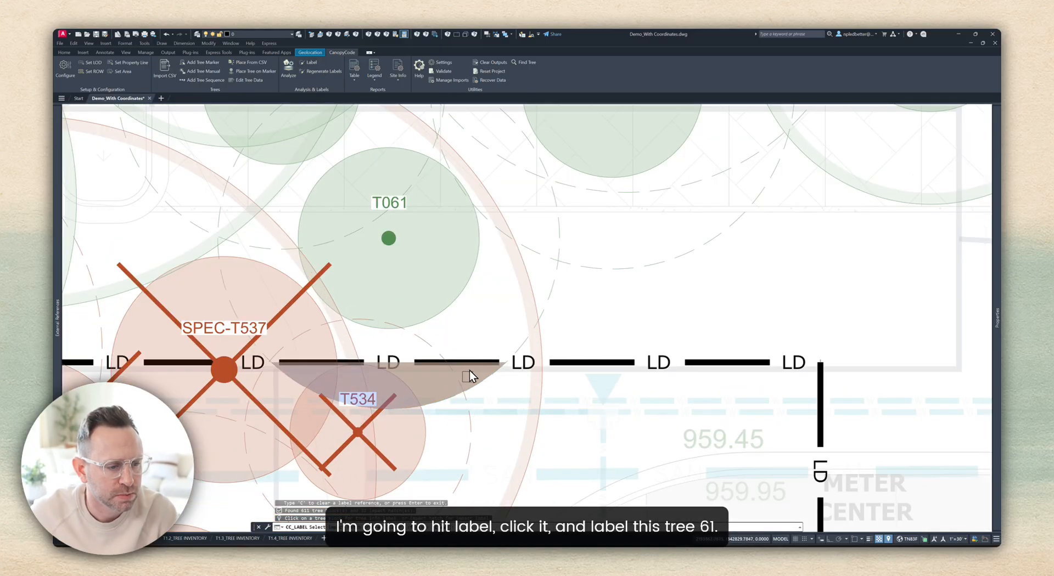
{"action": "left_click", "coordinate": [469, 372]}
{"action": "scroll", "coordinate": [467, 379], "scroll_direction": "down", "scroll_amount": 4}
{"action": "left_click", "coordinate": [551, 314]}
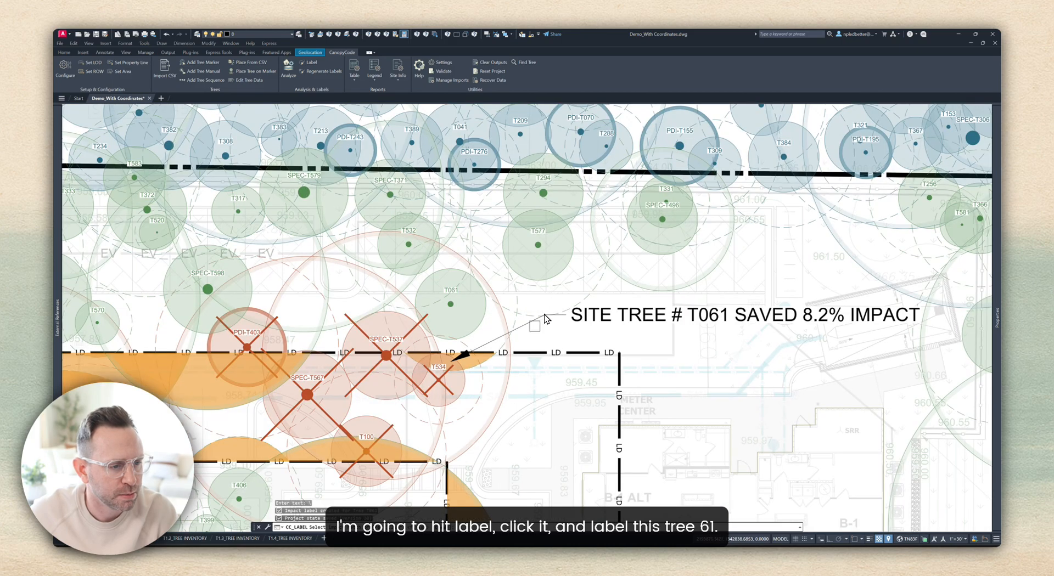
{"action": "middle_click_drag", "start_coordinate": [595, 321], "coordinate": [548, 317]}
{"action": "key", "text": "Return"}
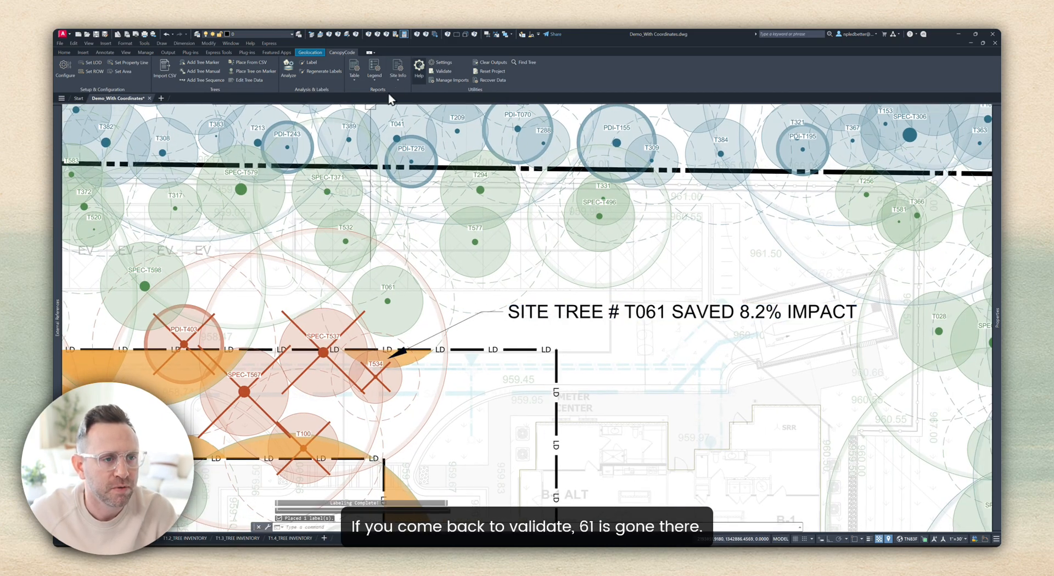
Validate the project data again, review which impact hatches still lack labels, and close the report
{"action": "left_click", "coordinate": [443, 71]}
{"action": "scroll", "coordinate": [417, 269], "scroll_direction": "down", "scroll_amount": 3}
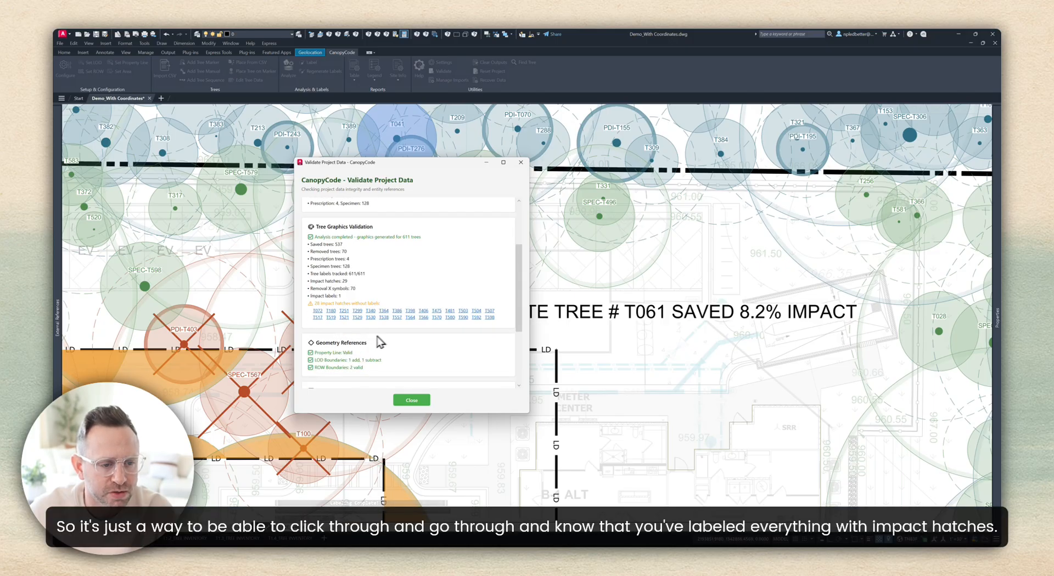
{"action": "left_click", "coordinate": [412, 401]}
Examine specimen tree T547 among the saved trees east of the LOD, and return to the overall site view
{"action": "scroll", "coordinate": [477, 274], "scroll_direction": "down", "scroll_amount": 5}
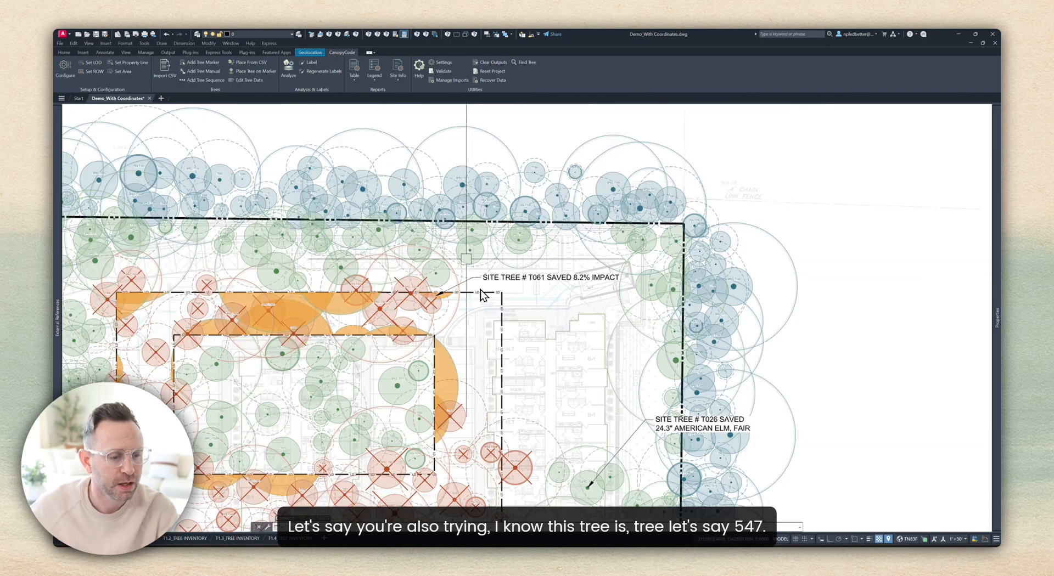
{"action": "mouse_move", "coordinate": [484, 327]}
{"action": "middle_mouse_down"}
{"action": "mouse_move", "coordinate": [419, 217]}
{"action": "mouse_move", "coordinate": [405, 136]}
{"action": "middle_mouse_up"}
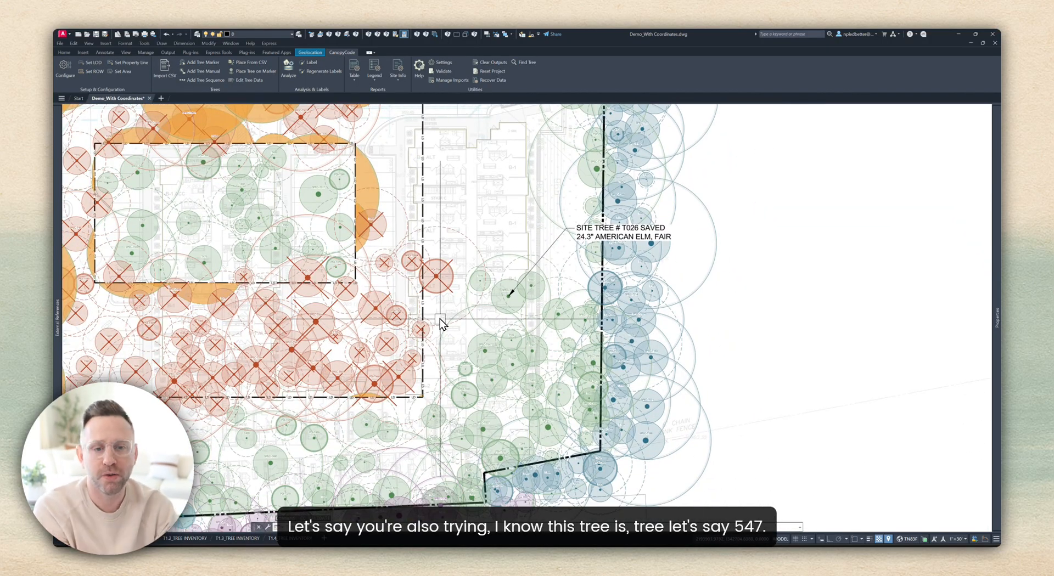
{"action": "scroll", "coordinate": [458, 378], "scroll_direction": "up", "scroll_amount": 2}
{"action": "scroll", "coordinate": [497, 332], "scroll_direction": "up", "scroll_amount": 4}
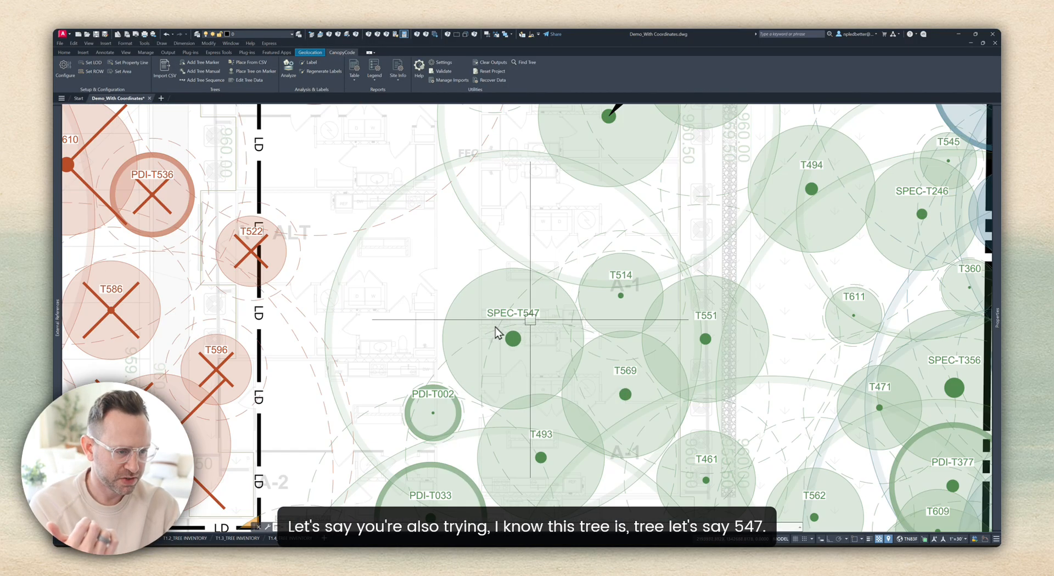
{"action": "scroll", "coordinate": [530, 320], "scroll_direction": "up", "scroll_amount": 2}
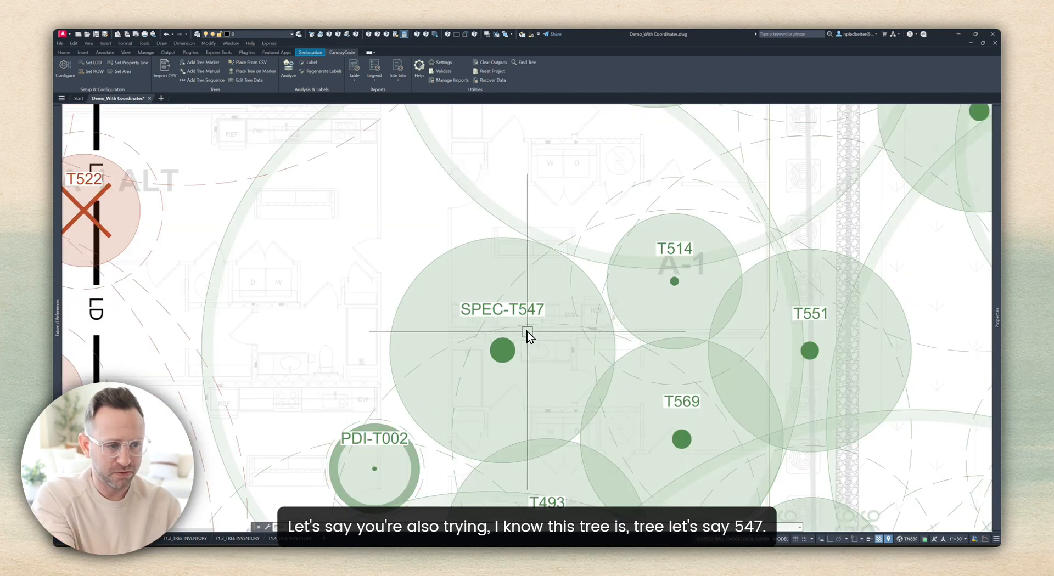
{"action": "scroll", "coordinate": [527, 332], "scroll_direction": "down", "scroll_amount": 5}
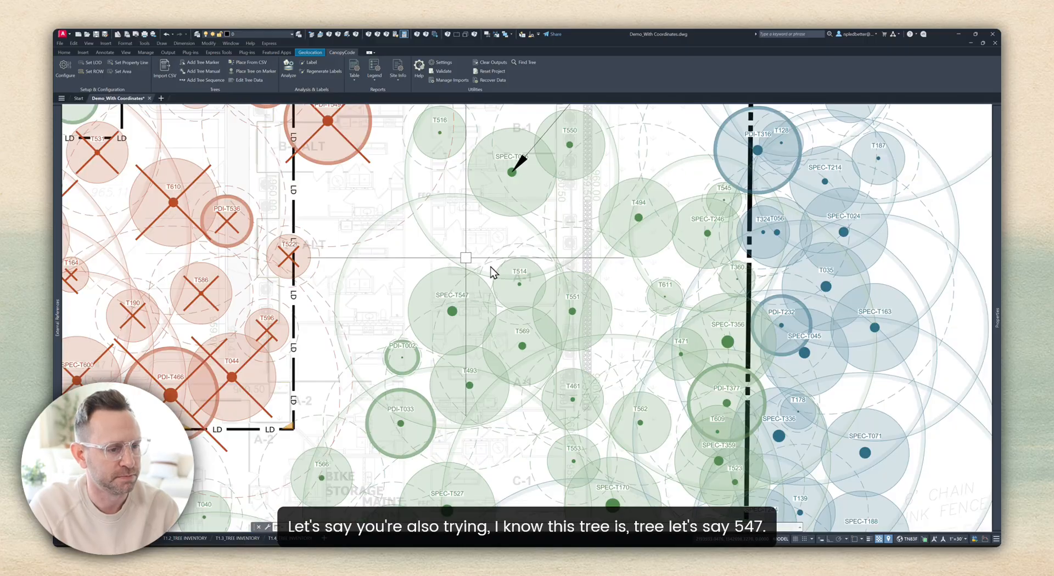
{"action": "scroll", "coordinate": [478, 255], "scroll_direction": "down", "scroll_amount": 3}
{"action": "scroll", "coordinate": [535, 241], "scroll_direction": "down", "scroll_amount": 2}
{"action": "scroll", "coordinate": [535, 274], "scroll_direction": "up", "scroll_amount": 2}
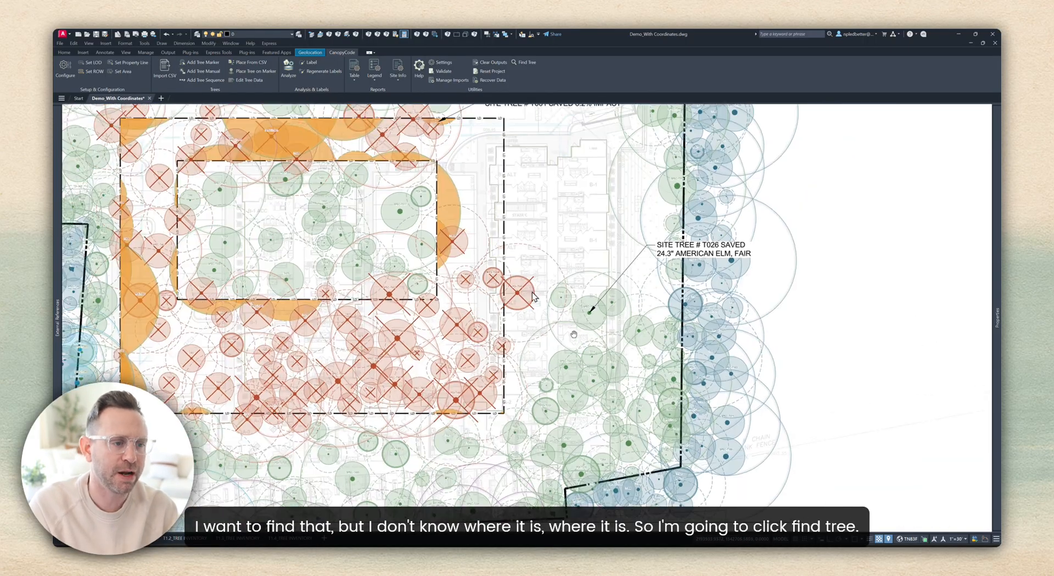
{"action": "middle_click_drag", "start_coordinate": [532, 297], "coordinate": [653, 339]}
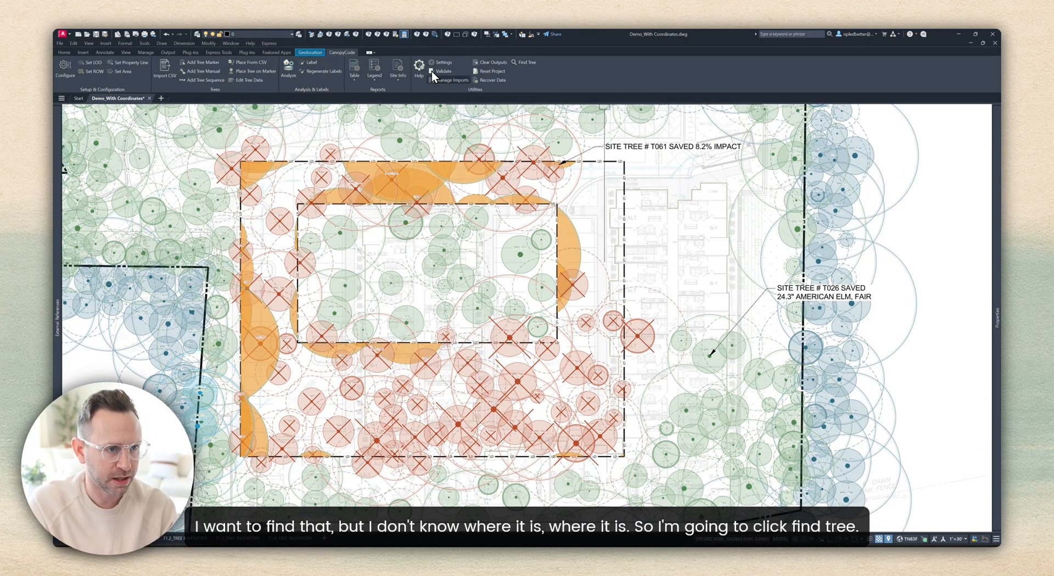
Find tree T547 by its number and regenerate the drawing to clear the highlight around it
{"action": "left_click", "coordinate": [515, 62]}
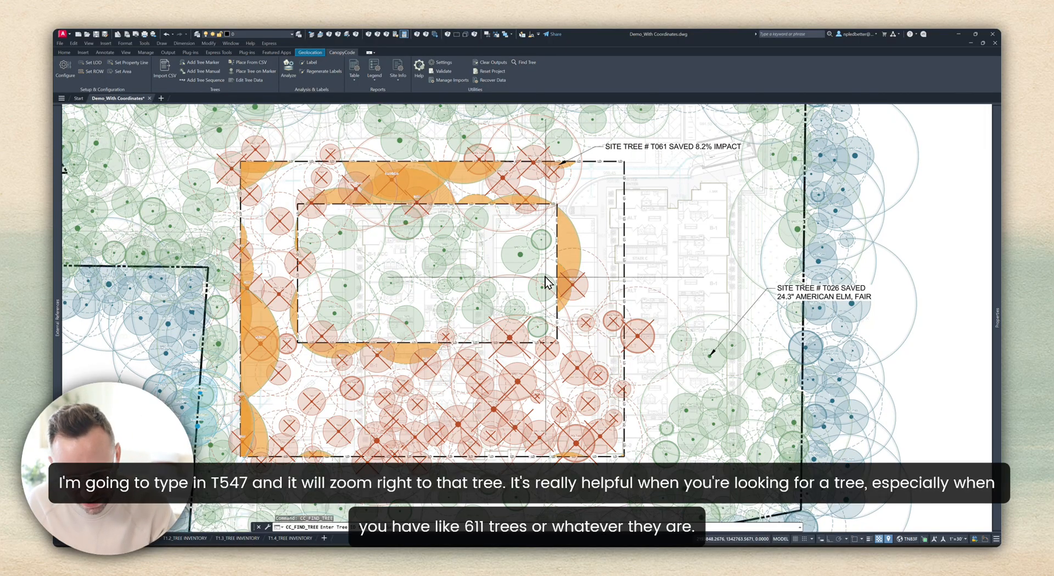
{"action": "type", "text": "T547"}
{"action": "key", "text": "Return"}
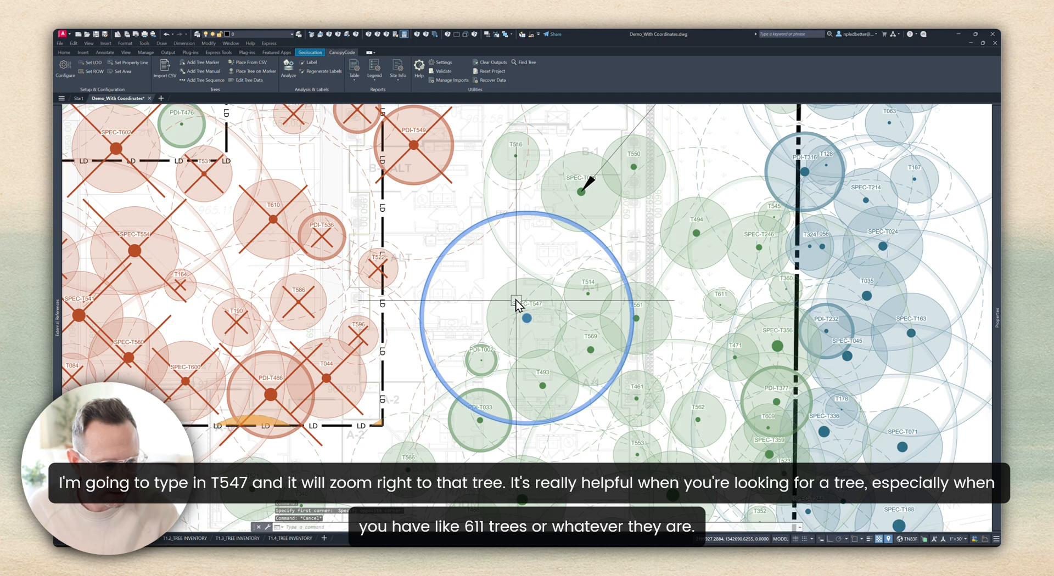
{"action": "type", "text": "re"}
{"action": "key", "text": "Return"}
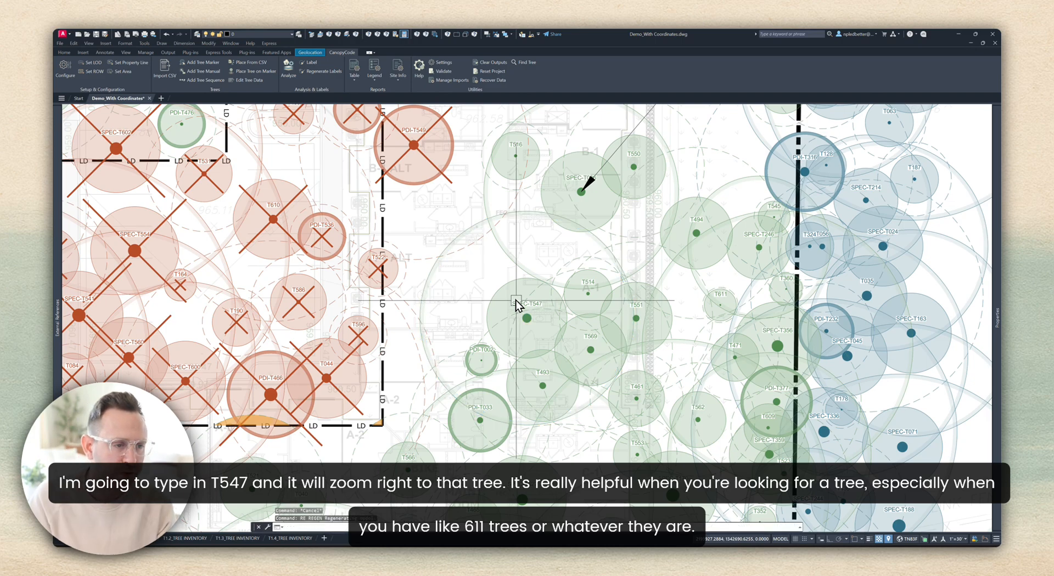